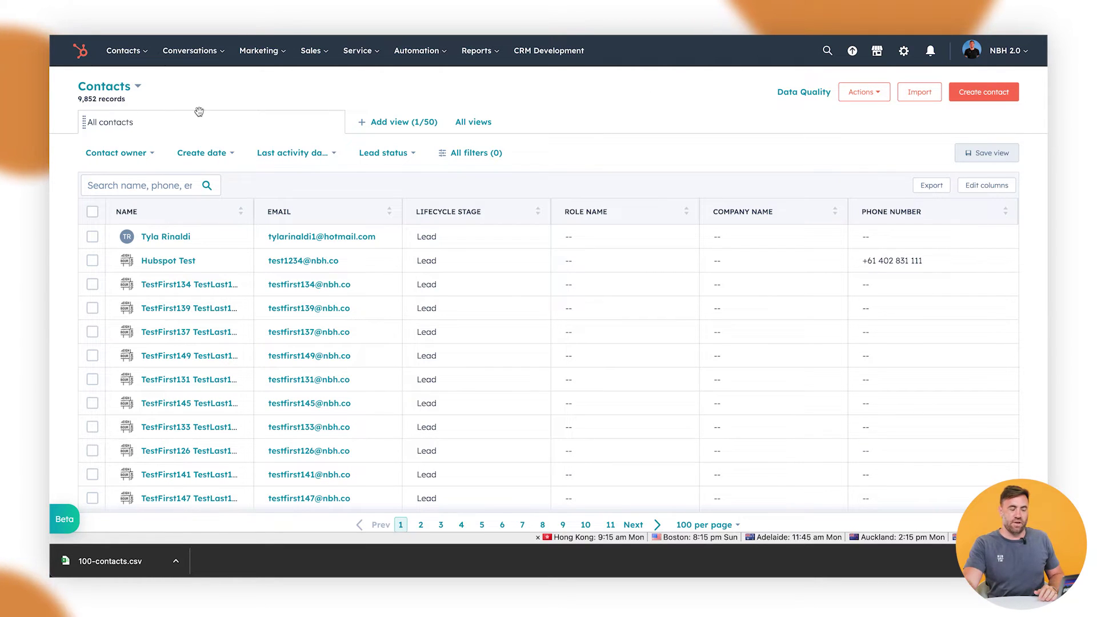
Go from the Contacts list to HubSpot's Imports page through the Import button
scroll(409, 290, down, 2)
scroll(410, 290, up, 2)
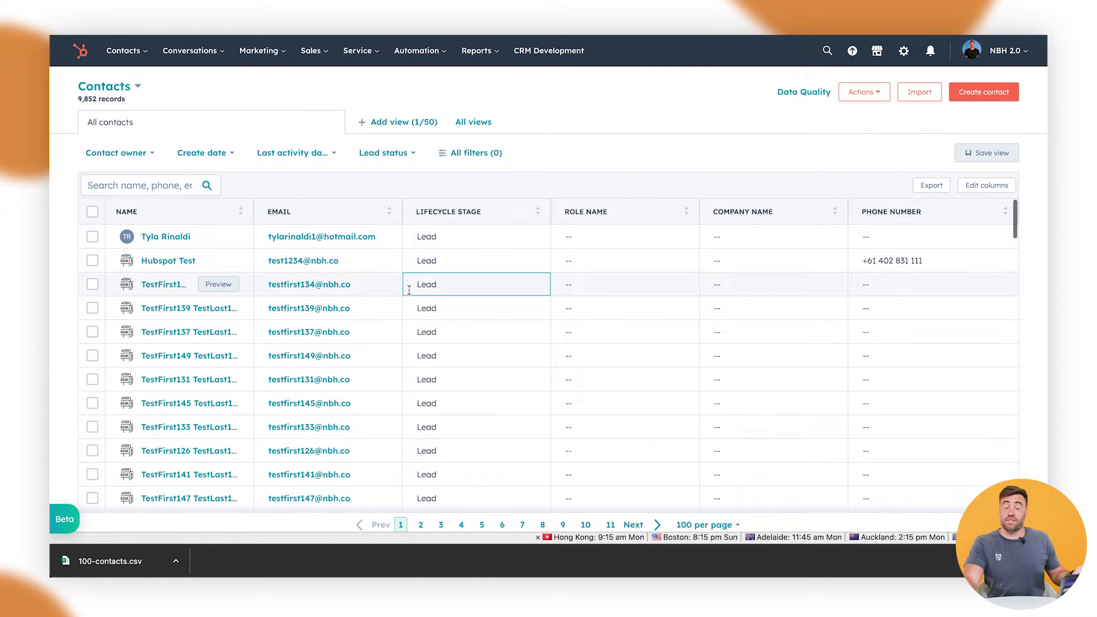
scroll(165, 366, down, 2)
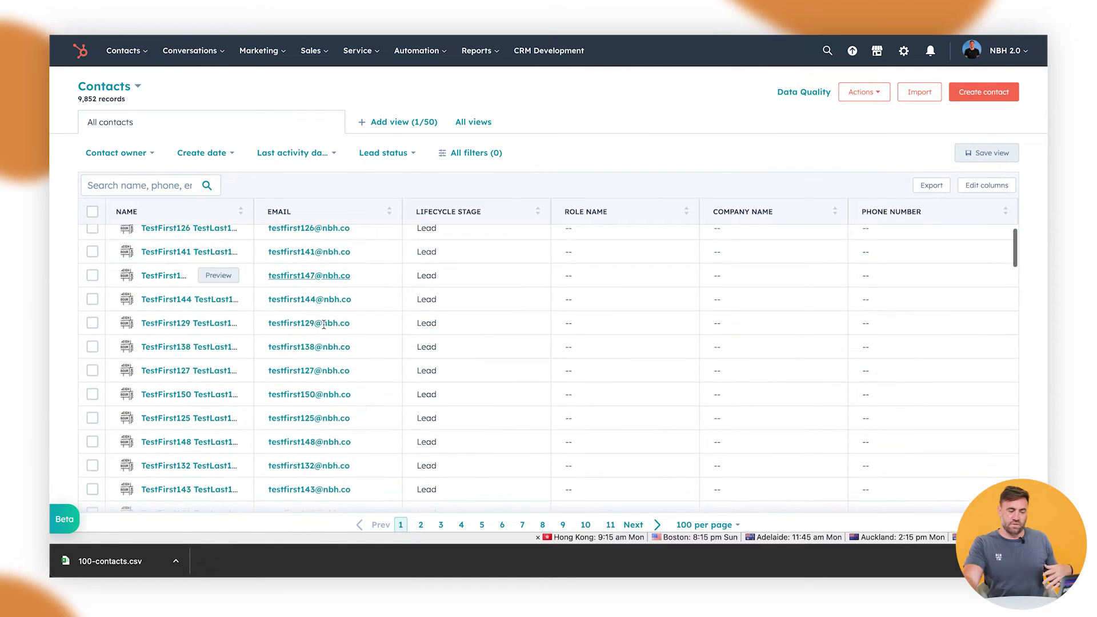
scroll(166, 366, up, 2)
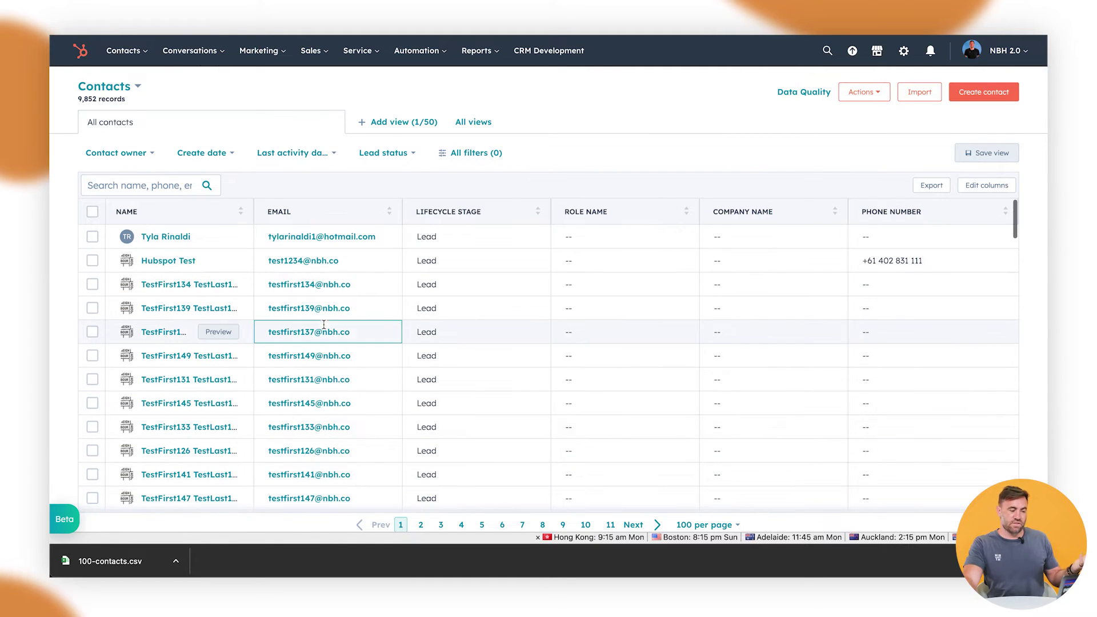
click(921, 96)
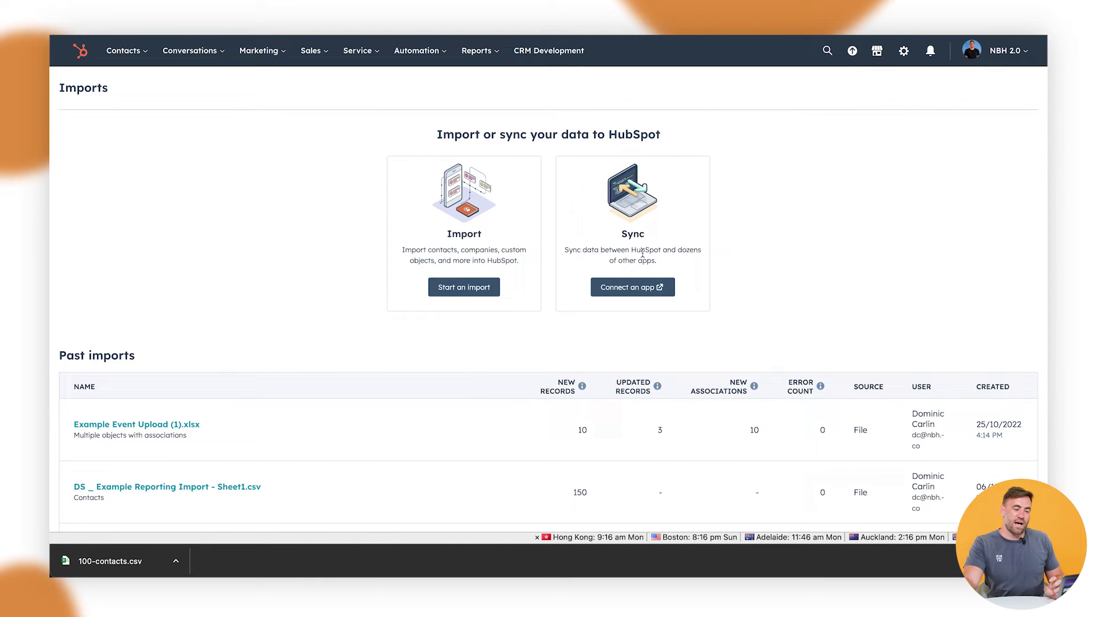
Start a new import from a file on the computer, choosing a one-file import
click(467, 289)
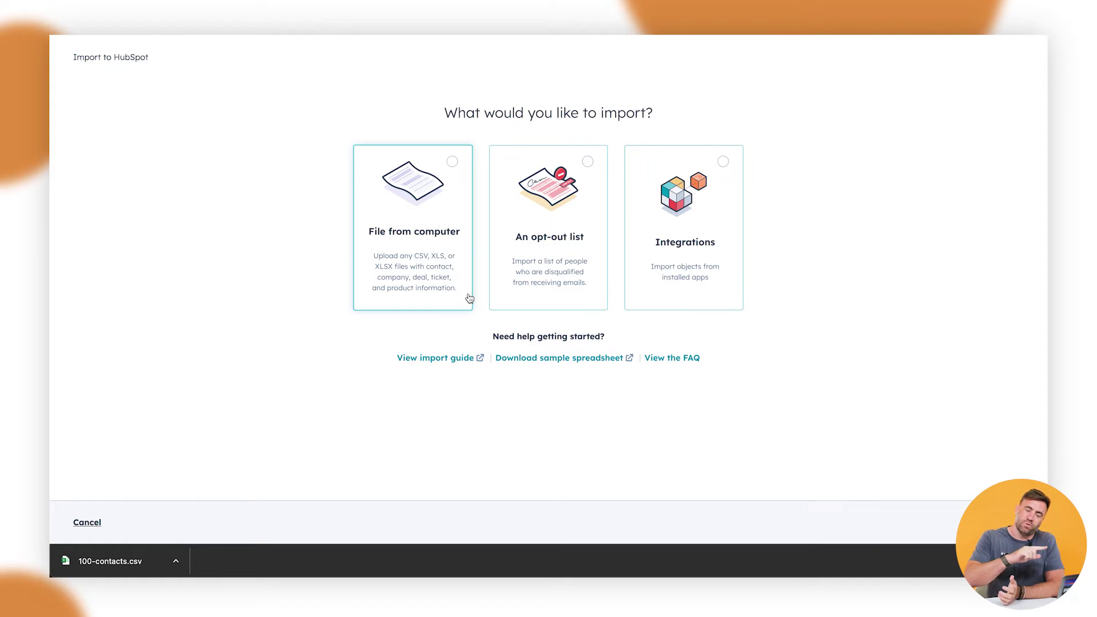
click(436, 251)
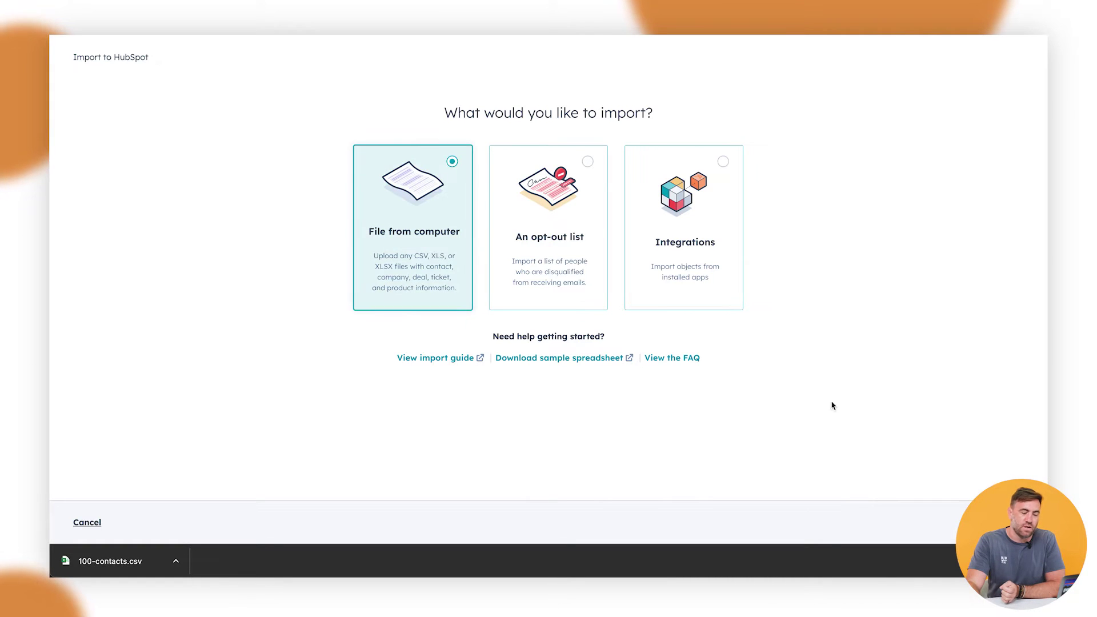
click(1006, 523)
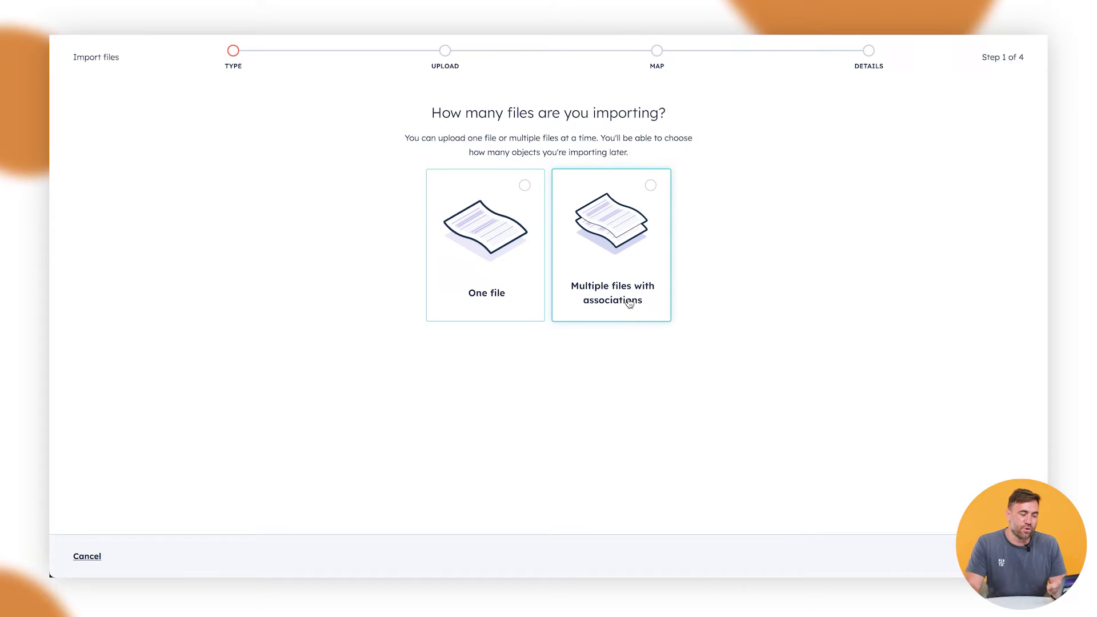
click(512, 301)
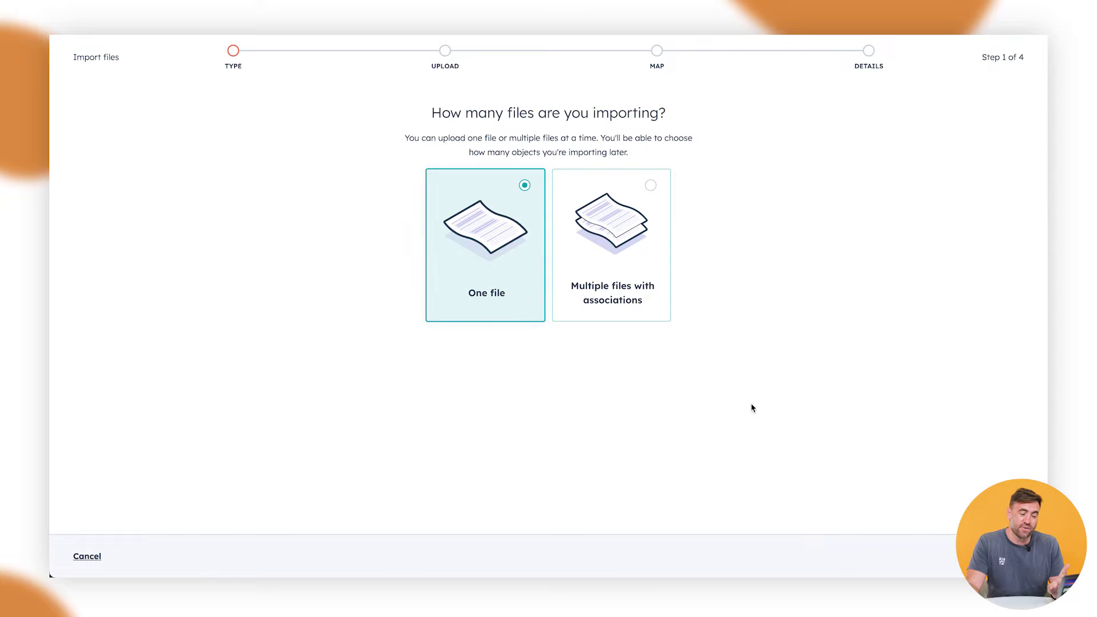
Choose a one-object import with Contacts as the object type
click(1005, 556)
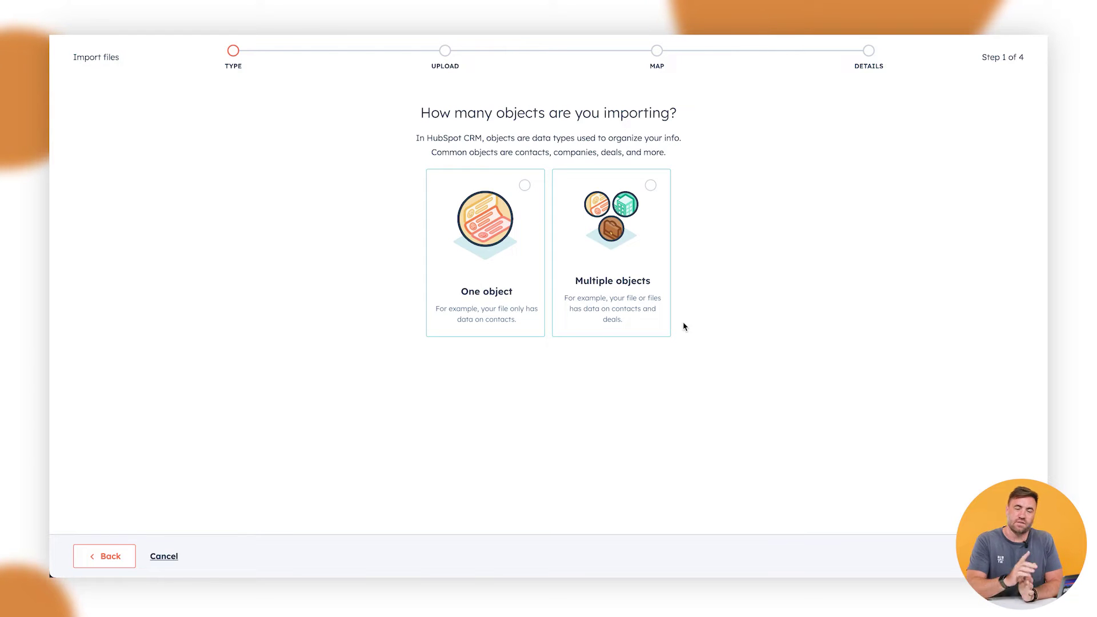
click(516, 294)
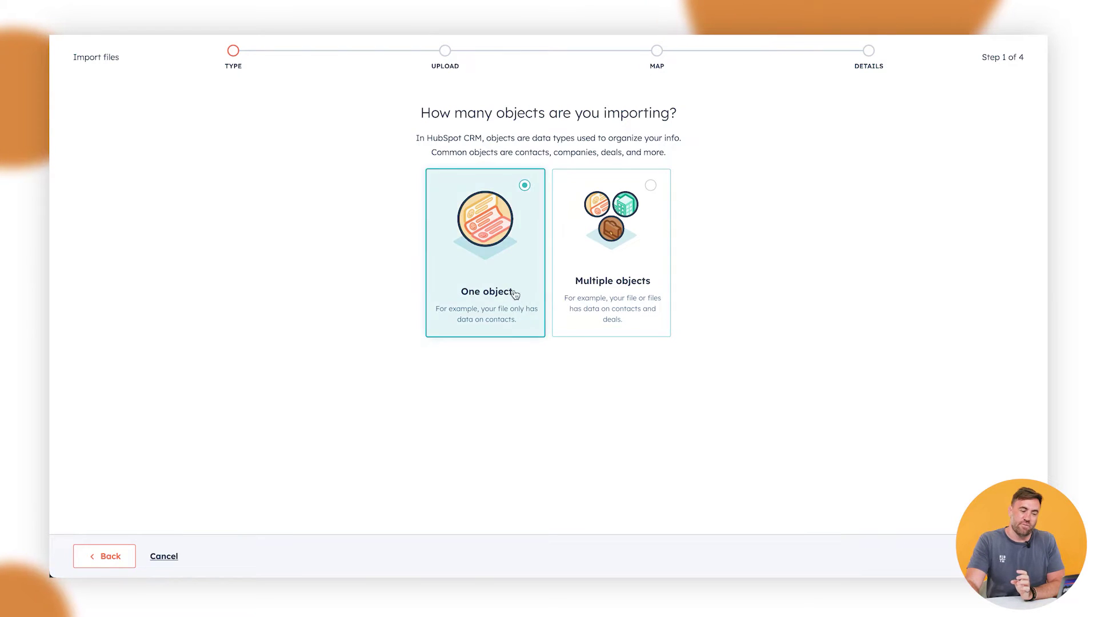
click(984, 556)
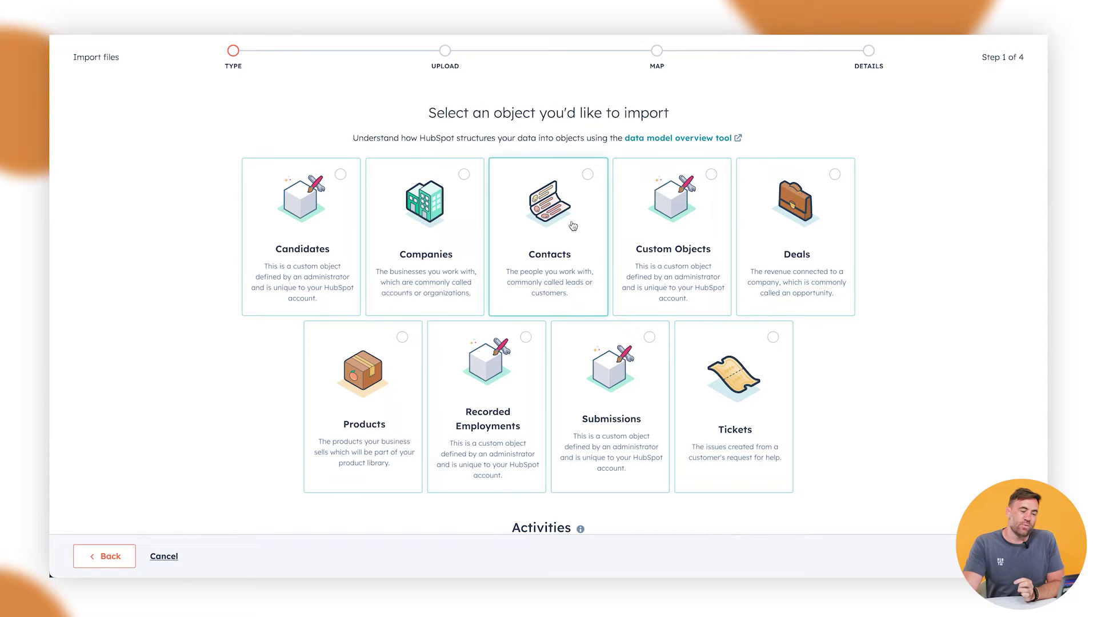
click(561, 234)
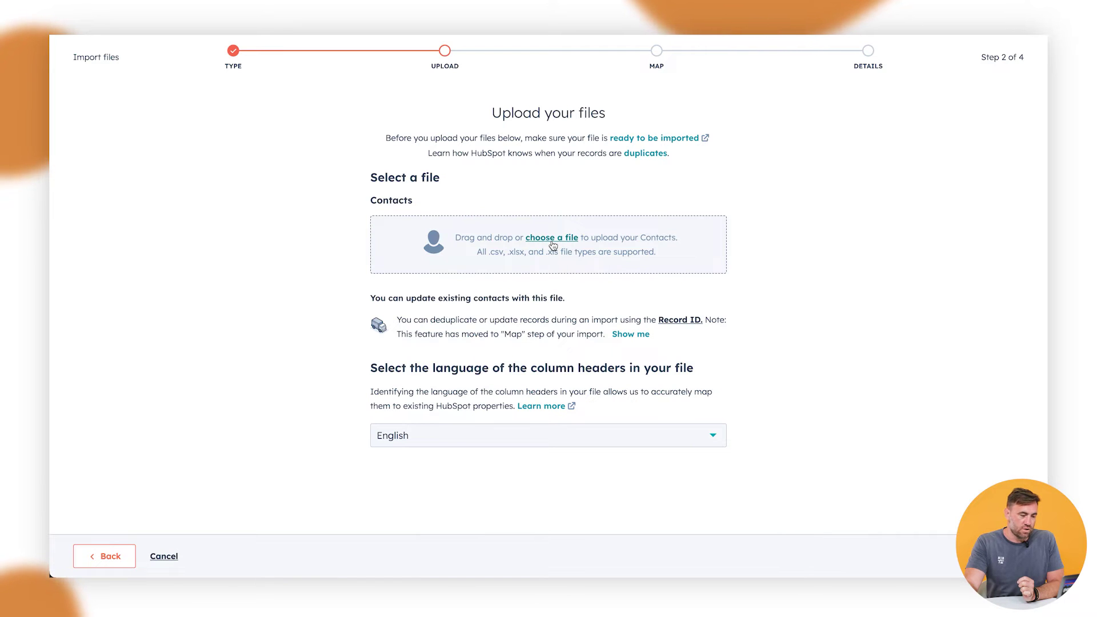
Upload 100-contacts.csv from the Downloads folder as the contacts file
click(552, 238)
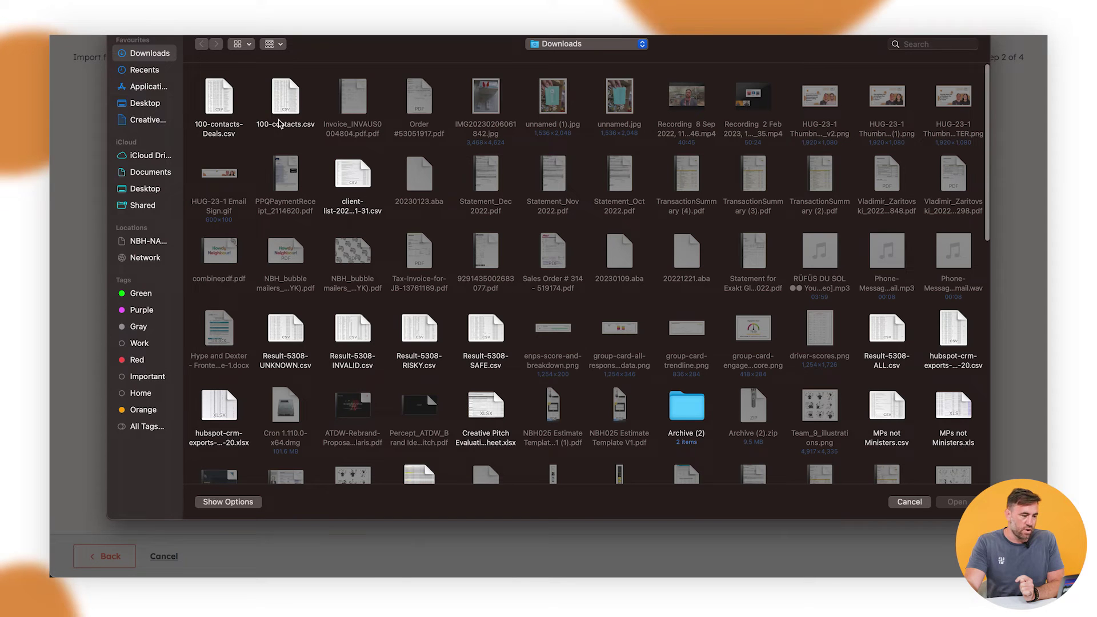
double_click(292, 107)
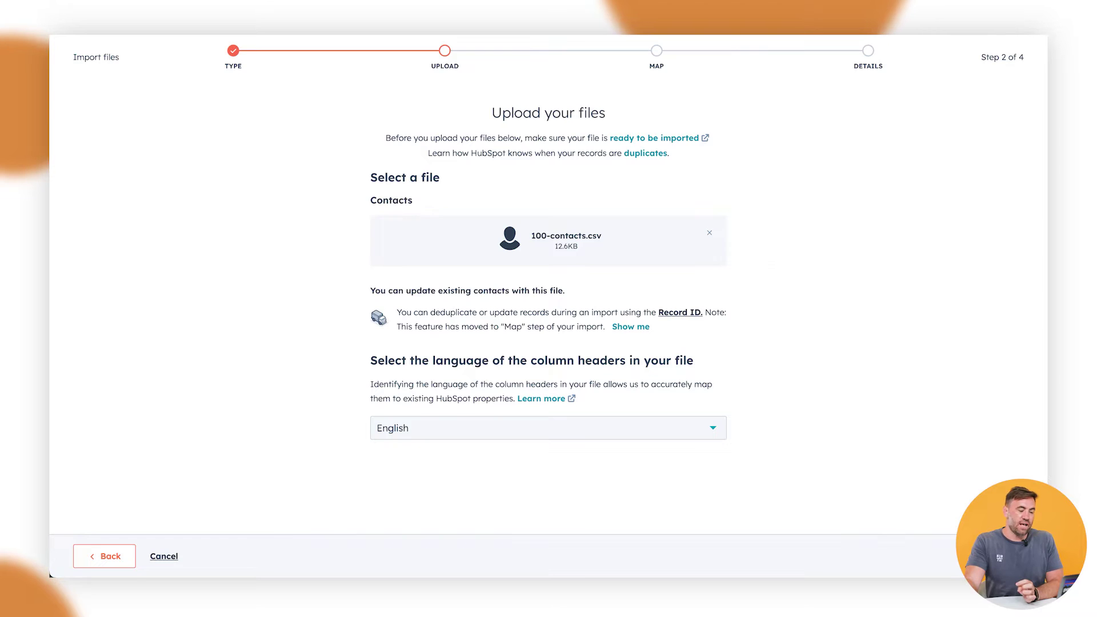
Advance to the Map columns step and switch over to the 100-contacts spreadsheet in Excel
click(1006, 556)
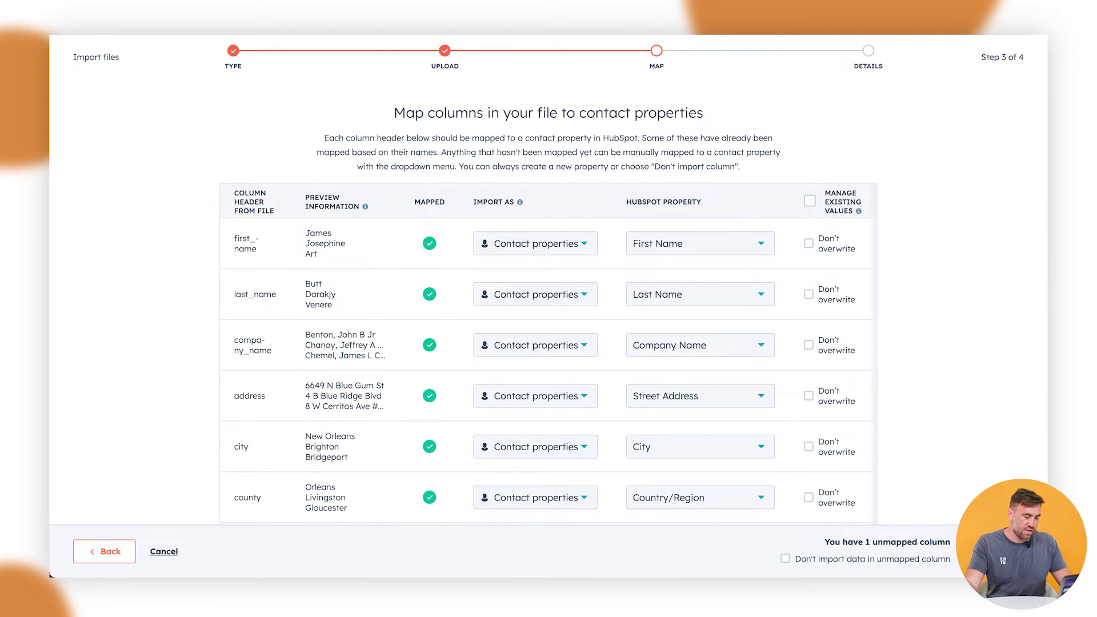
key(super+Tab)
key(super+Tab)
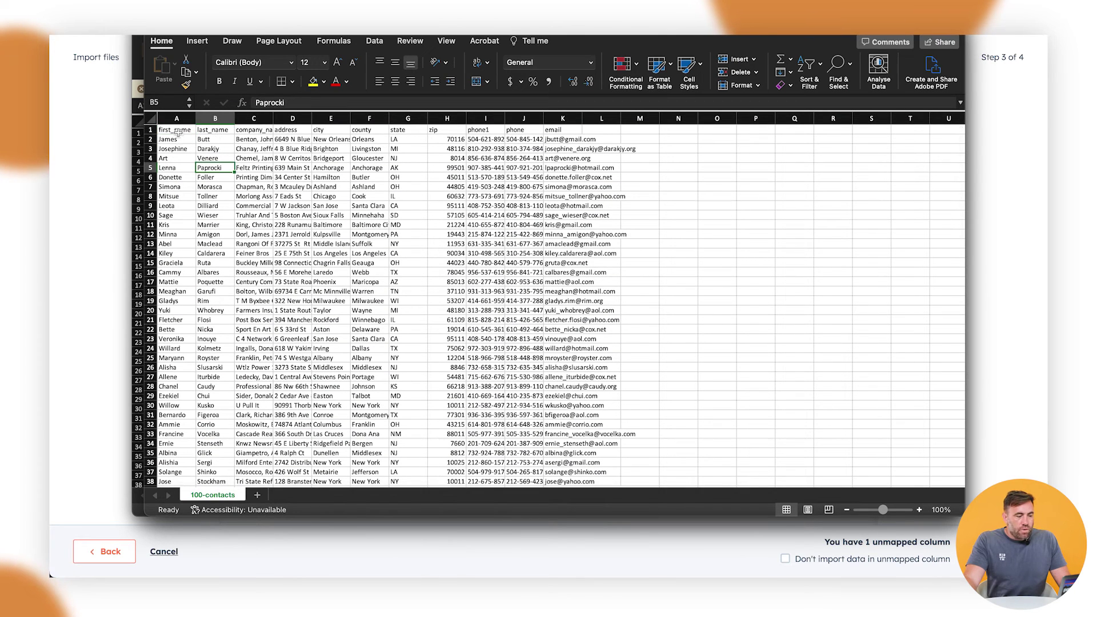
Check the header row from first_name to email and company cell C4 against HubSpot's mapping
drag(189, 131, 563, 130)
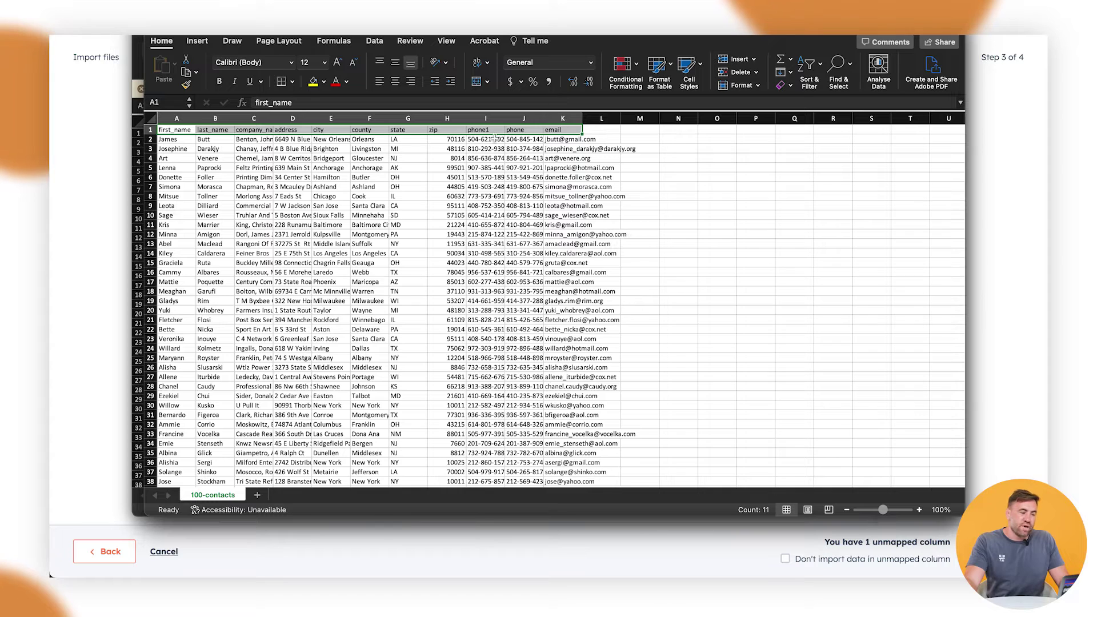
click(254, 158)
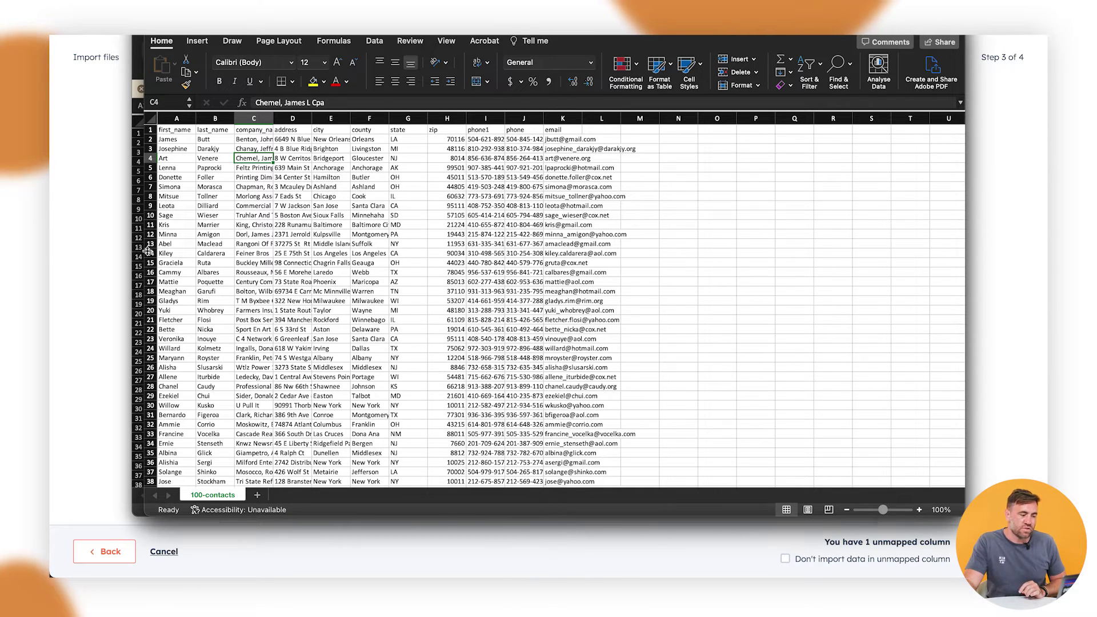
click(111, 257)
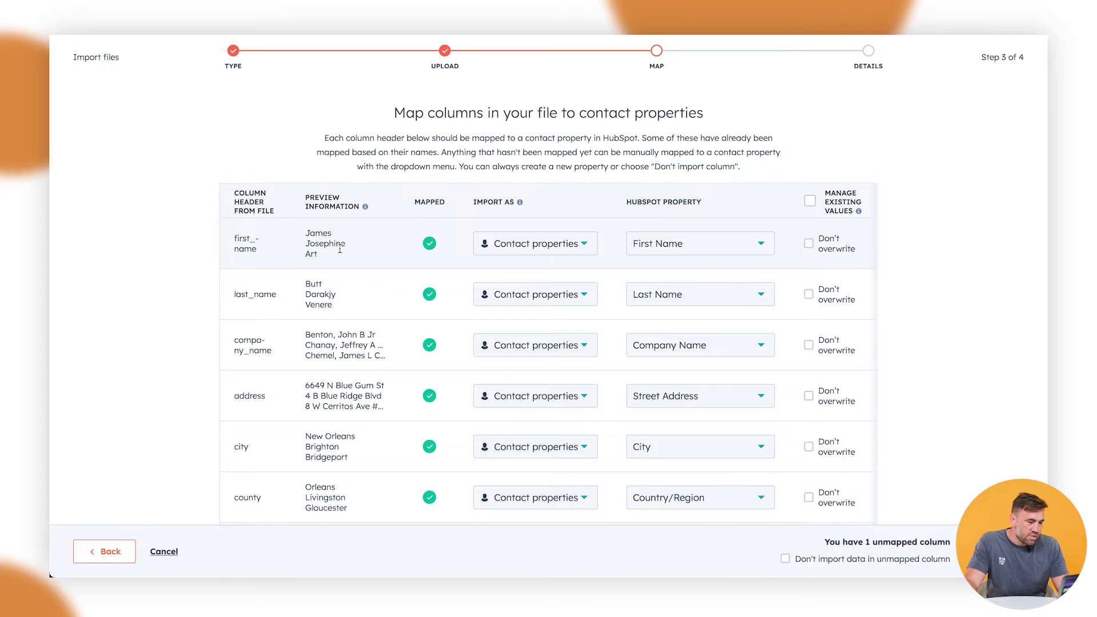
Compare the first-name, last-name and company-name columns with the mapping preview, ending on HubSpot
key(super+Tab)
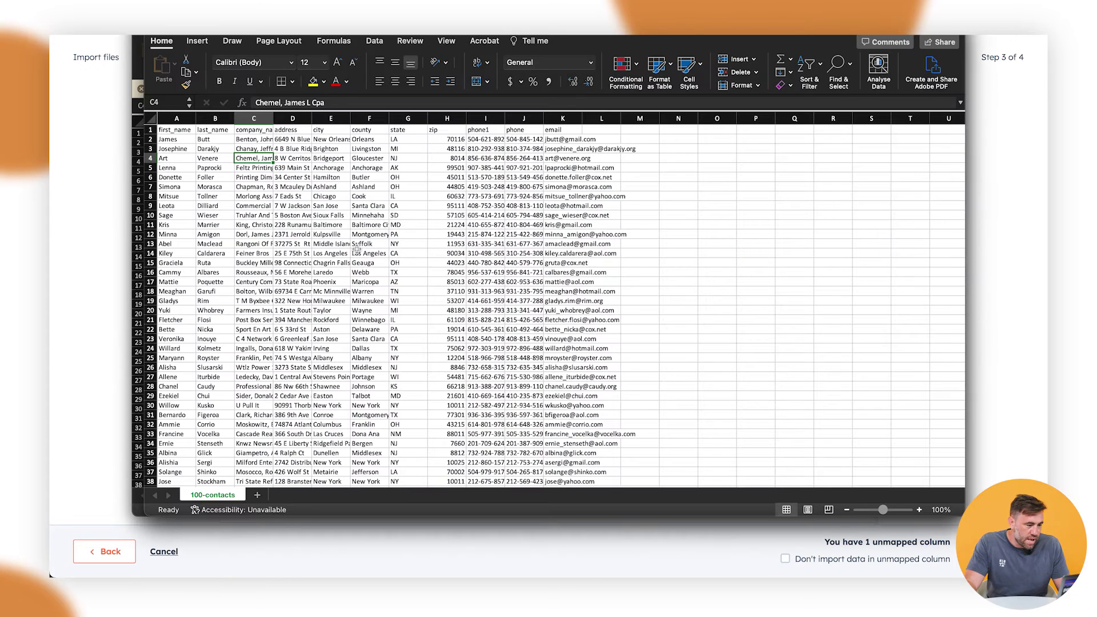
click(224, 169)
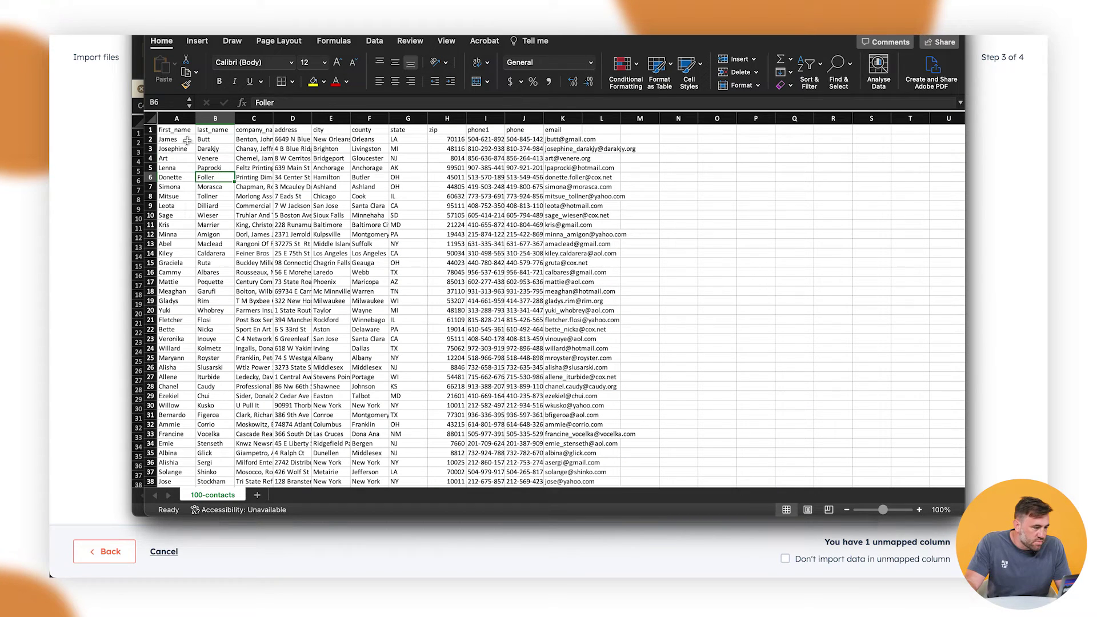
drag(187, 140, 184, 153)
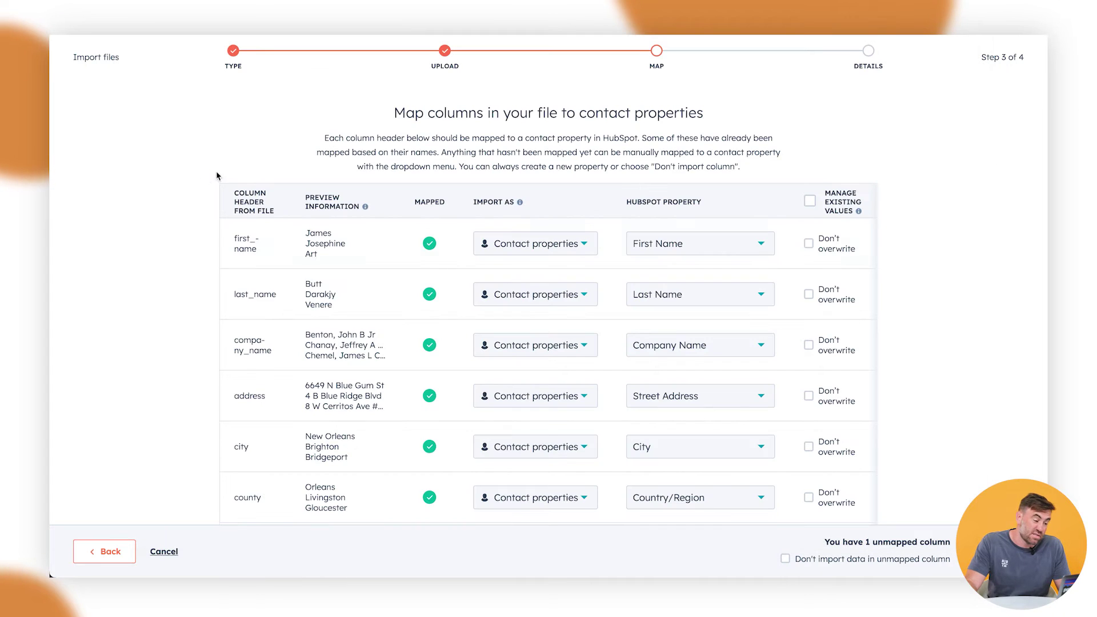
key(super+Tab)
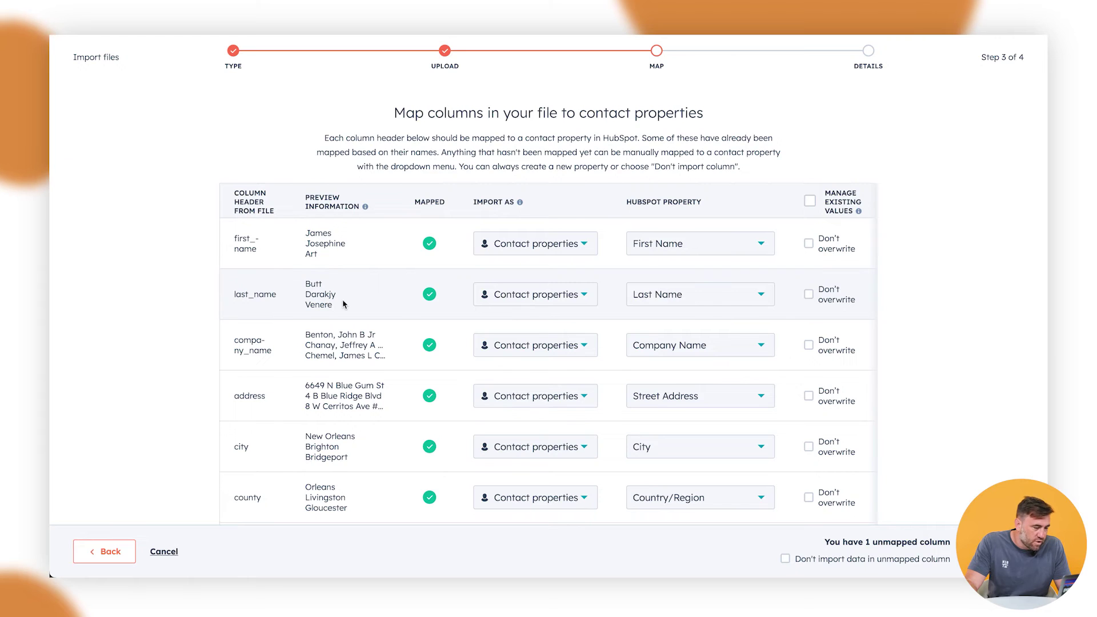
key(super+Tab)
drag(220, 141, 223, 151)
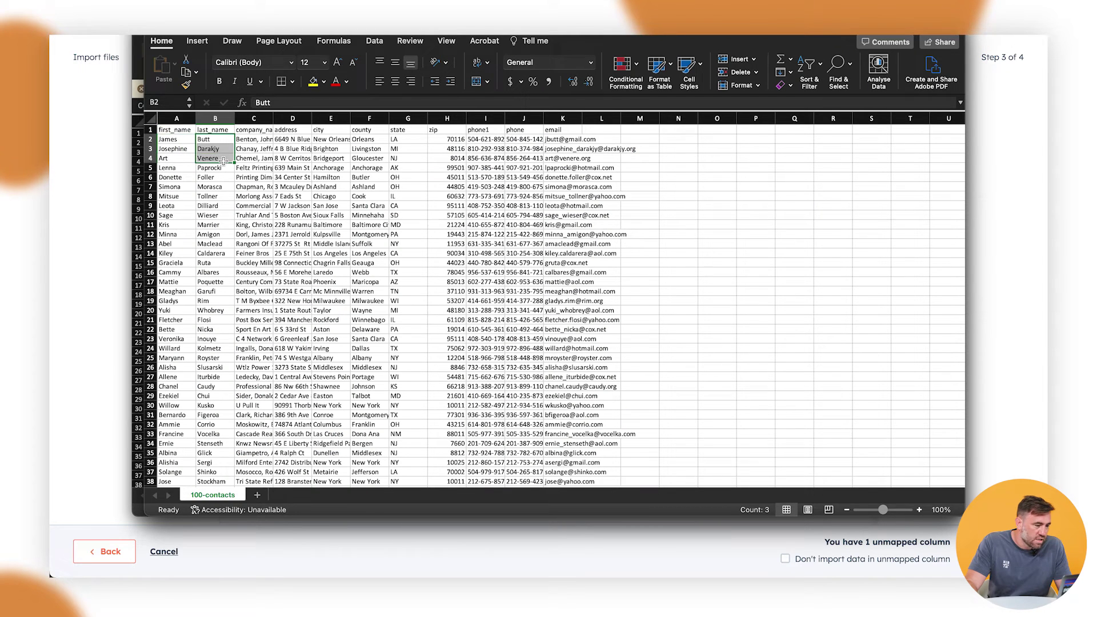
key(super+Tab)
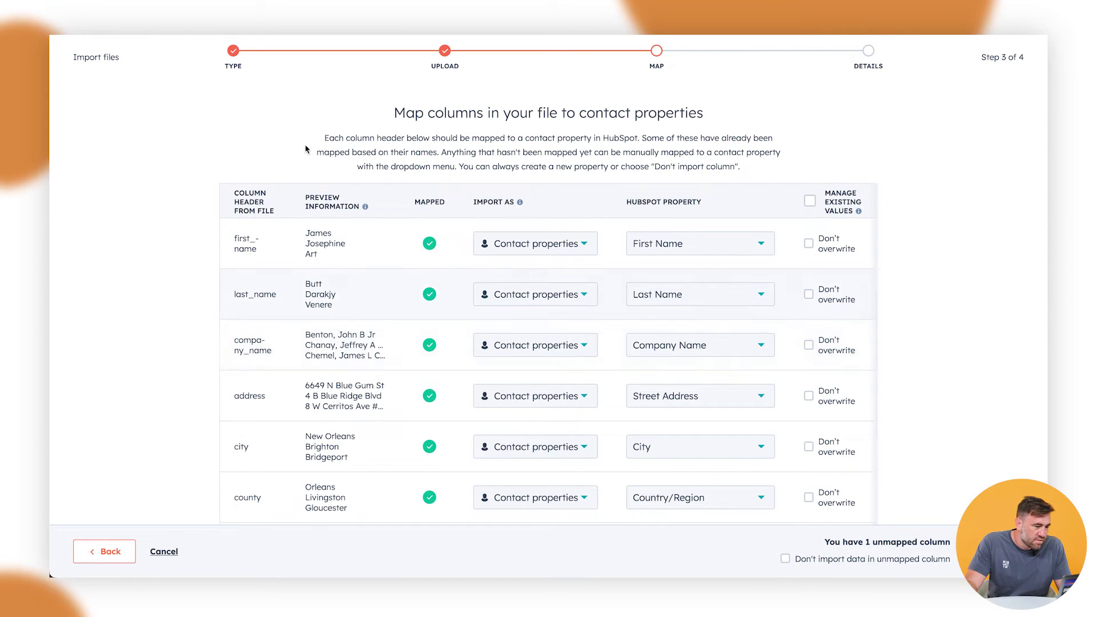
key(super+Tab)
click(262, 142)
key(super+Tab)
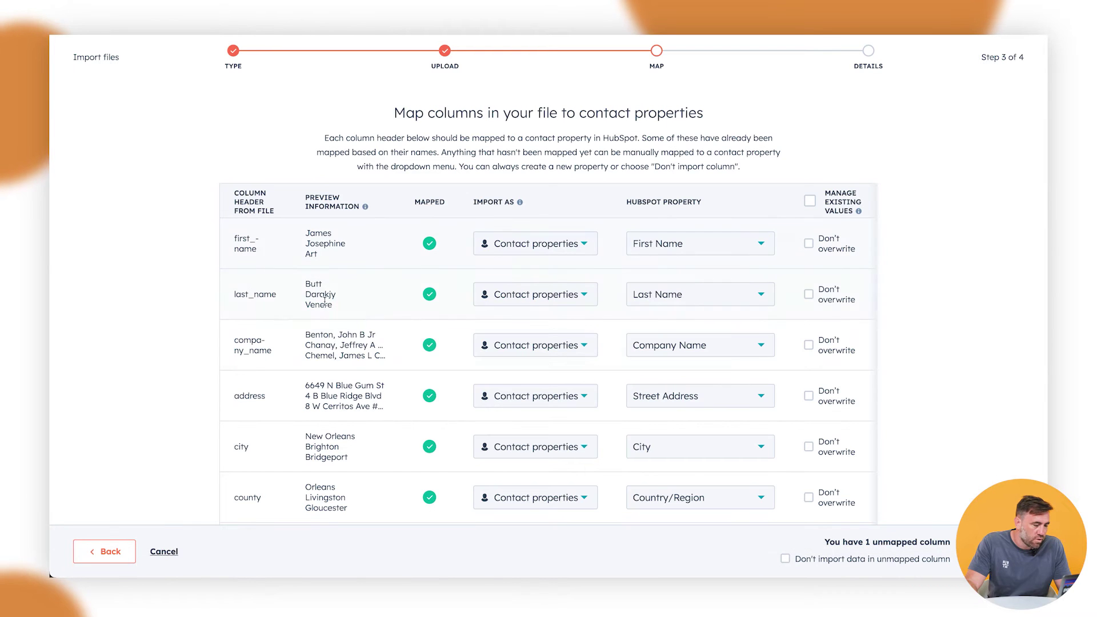
key(super+Tab)
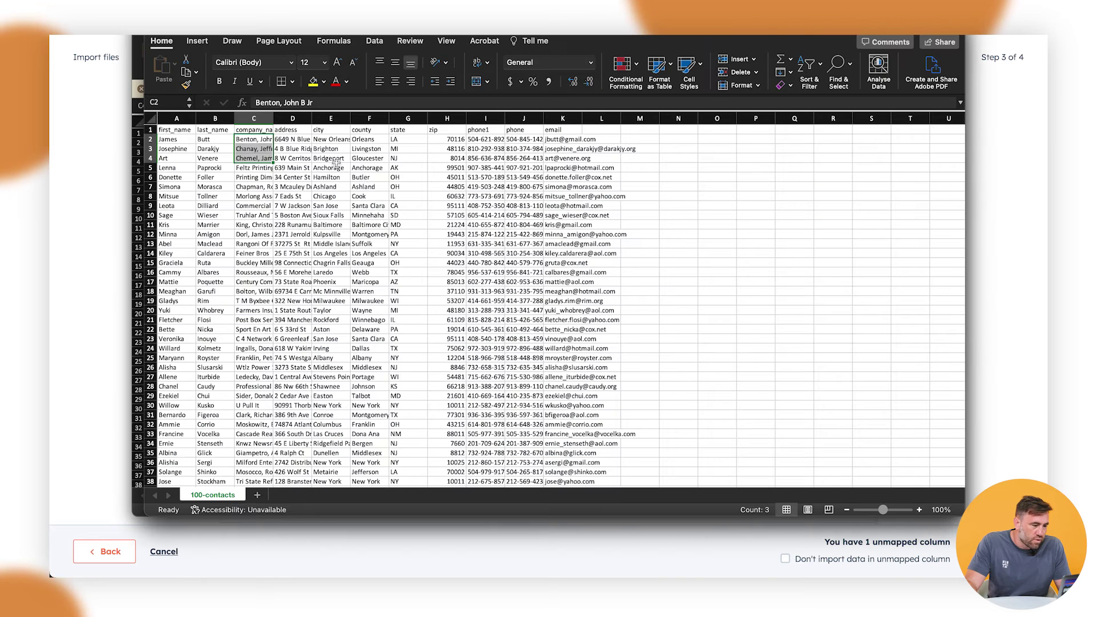
key(super+Tab)
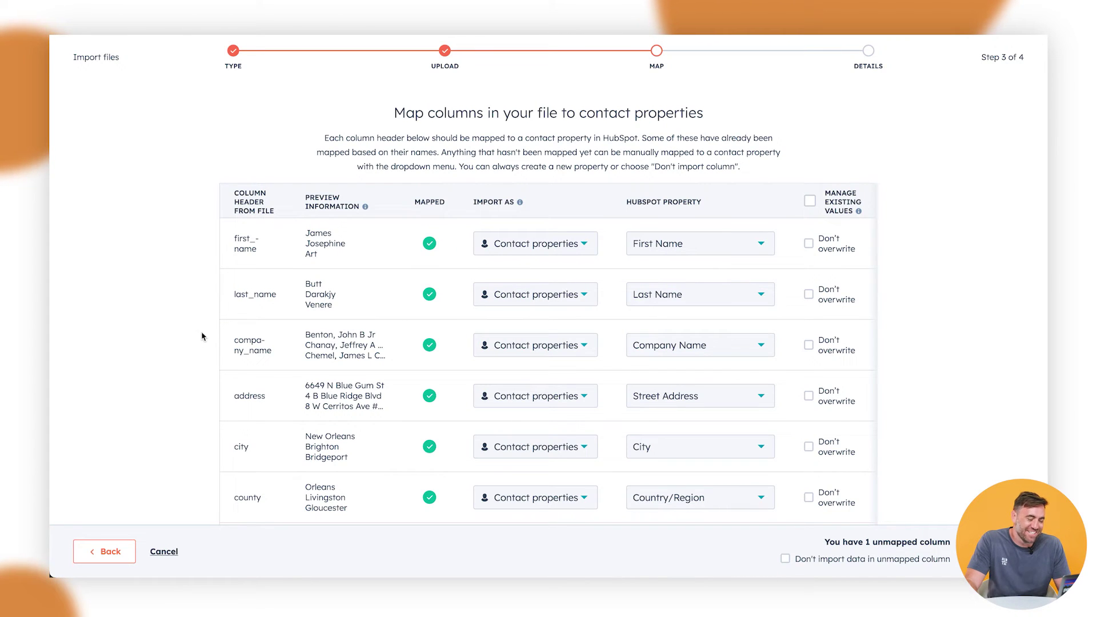
Scroll the mapping table to locate the phone1 and unmapped phone columns
scroll(201, 331, down, 3)
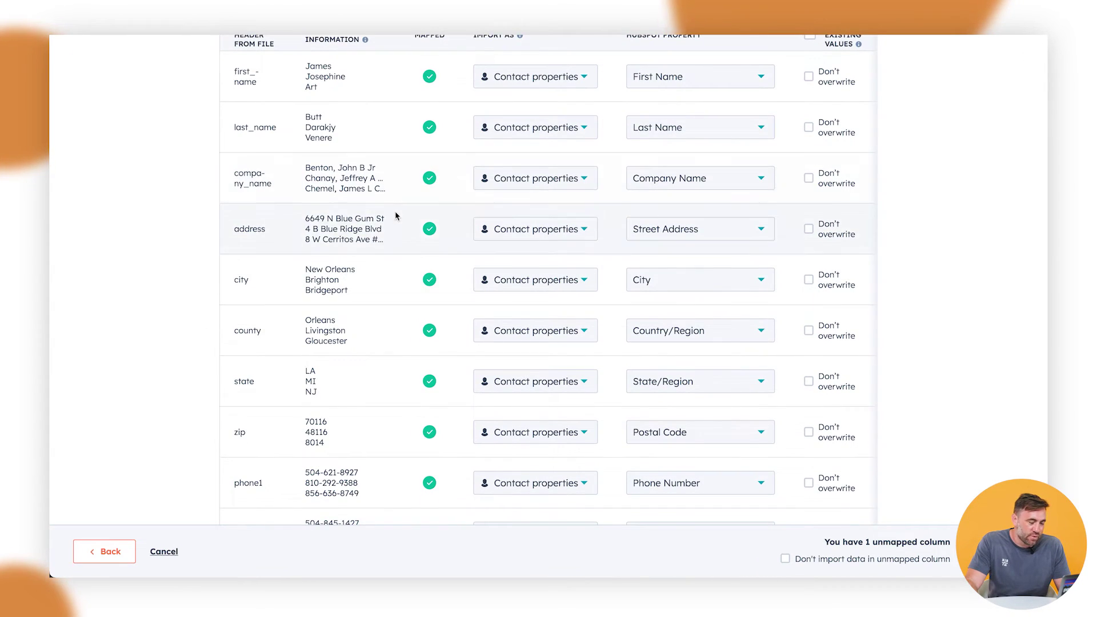
scroll(401, 228, down, 1)
scroll(561, 383, down, 2)
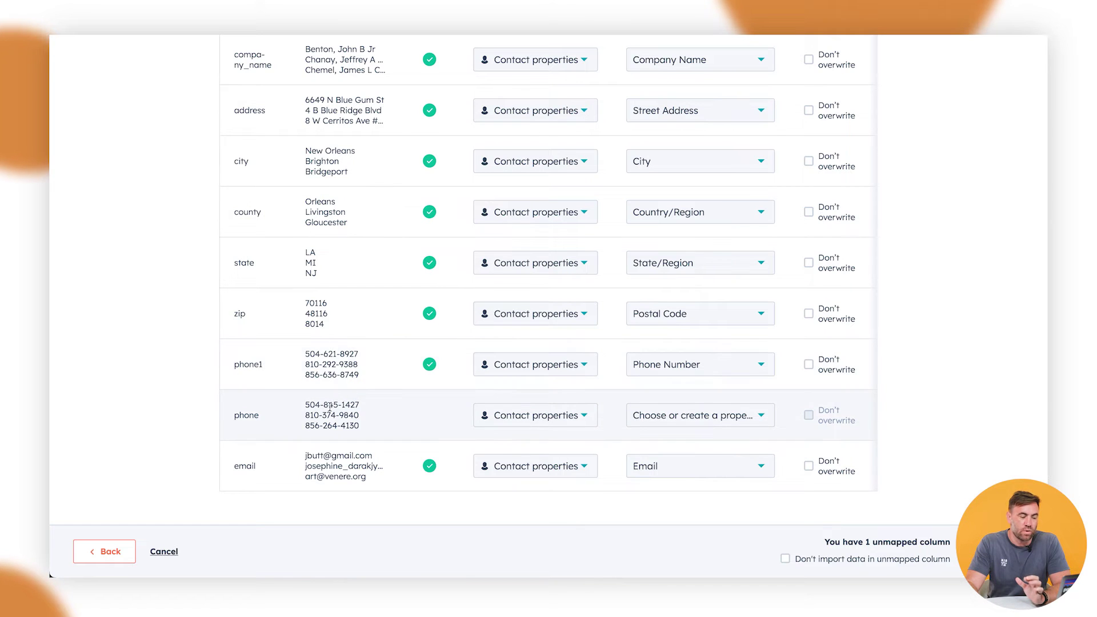
drag(263, 364, 246, 366)
click(256, 414)
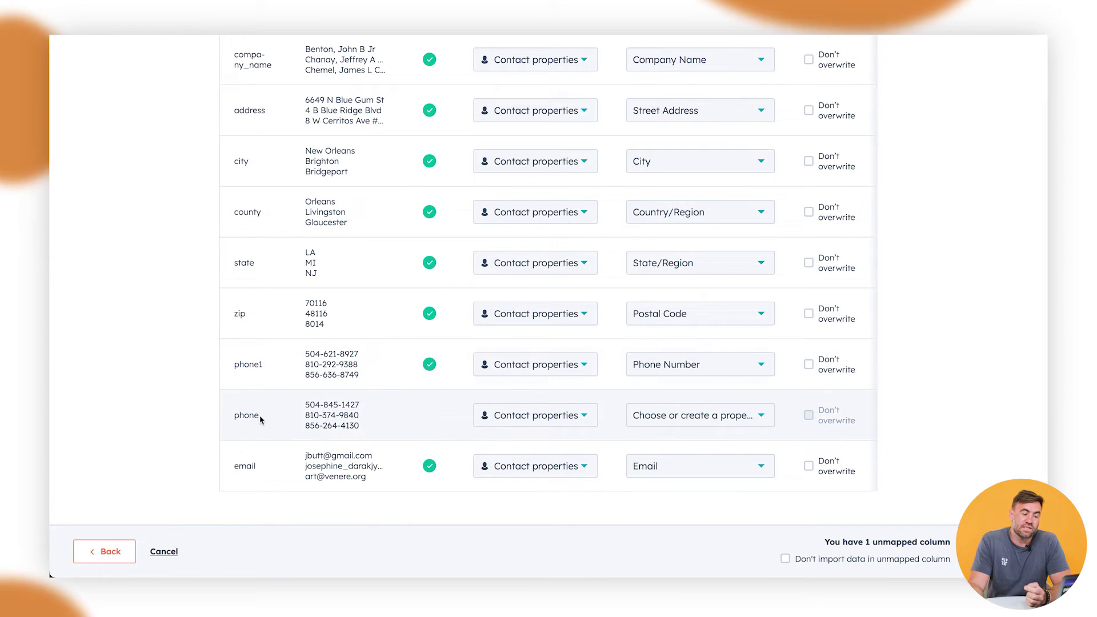
drag(262, 416, 232, 420)
Map the phone column to Mobile Phone Number and continue to the final details step
click(684, 425)
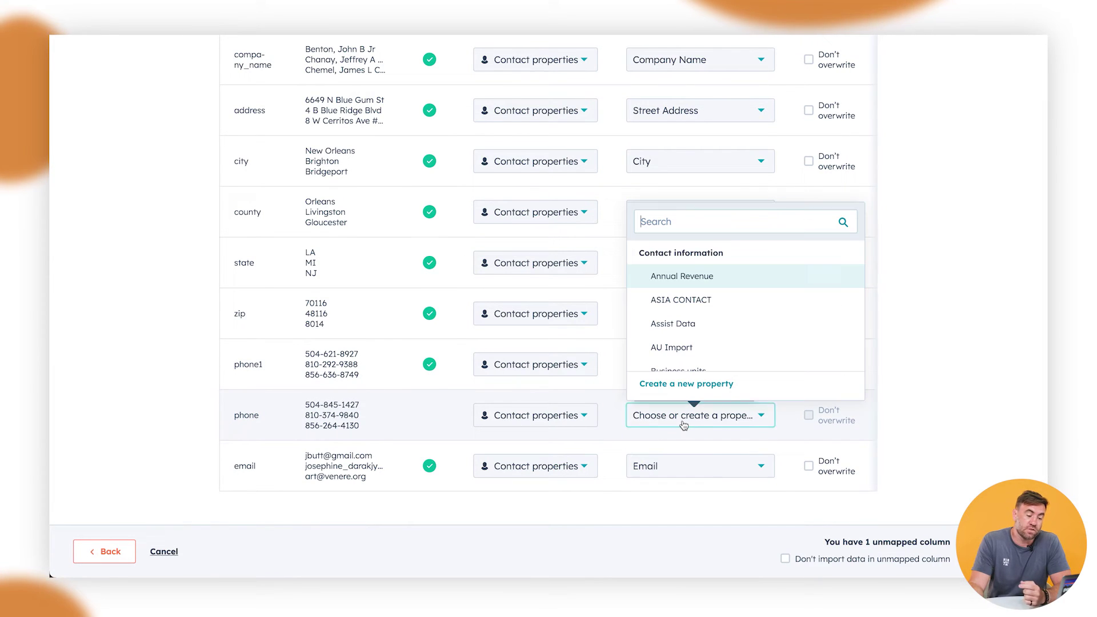
text(mobil)
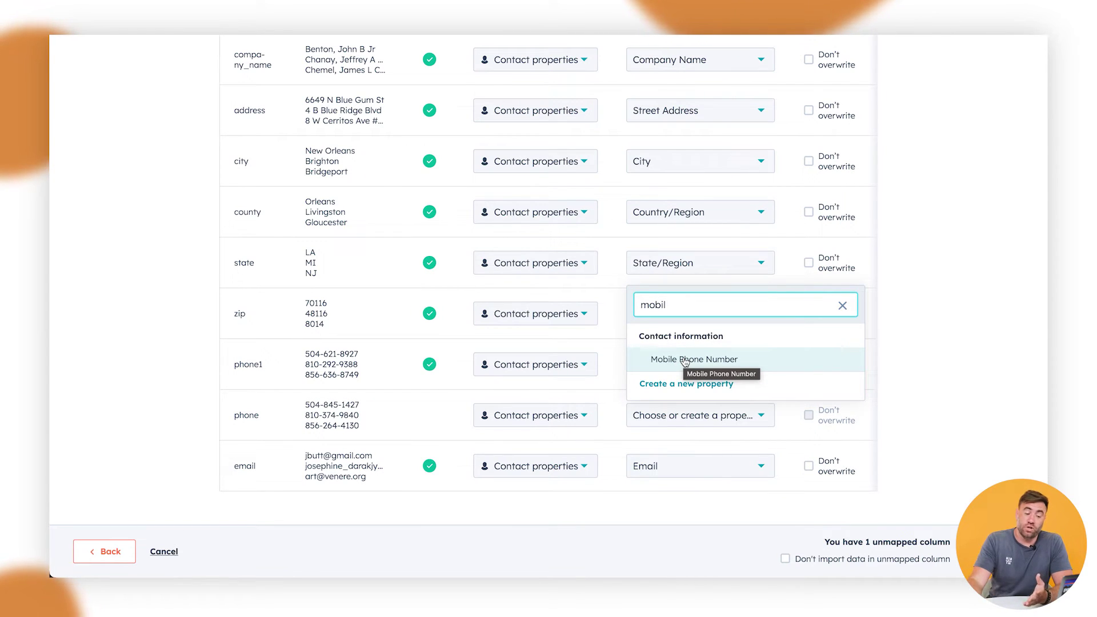
click(693, 364)
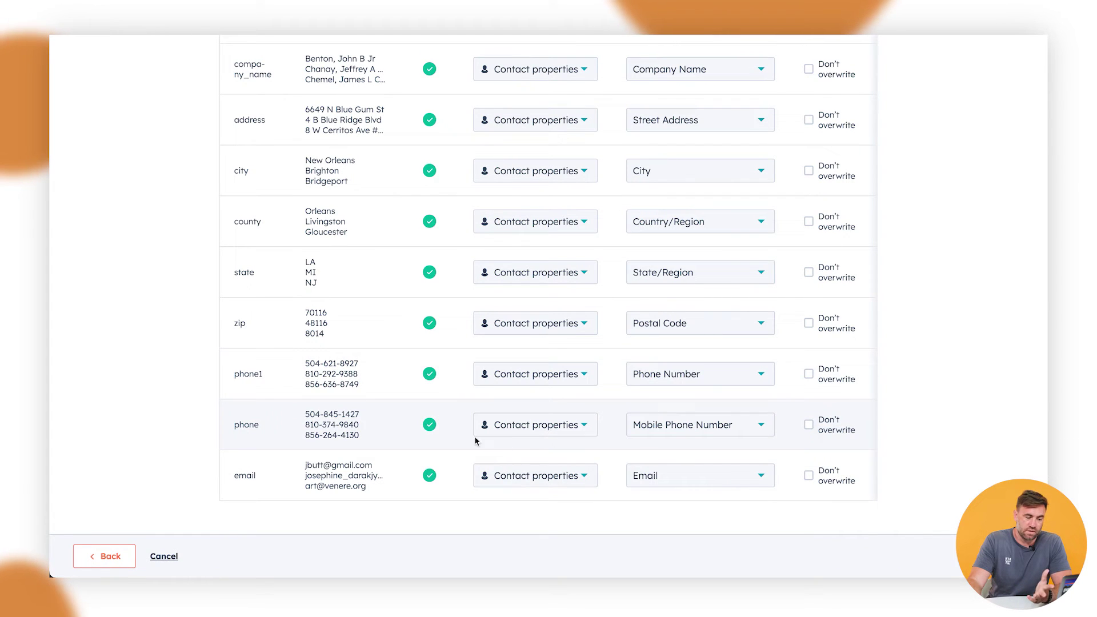
scroll(658, 286, up, 5)
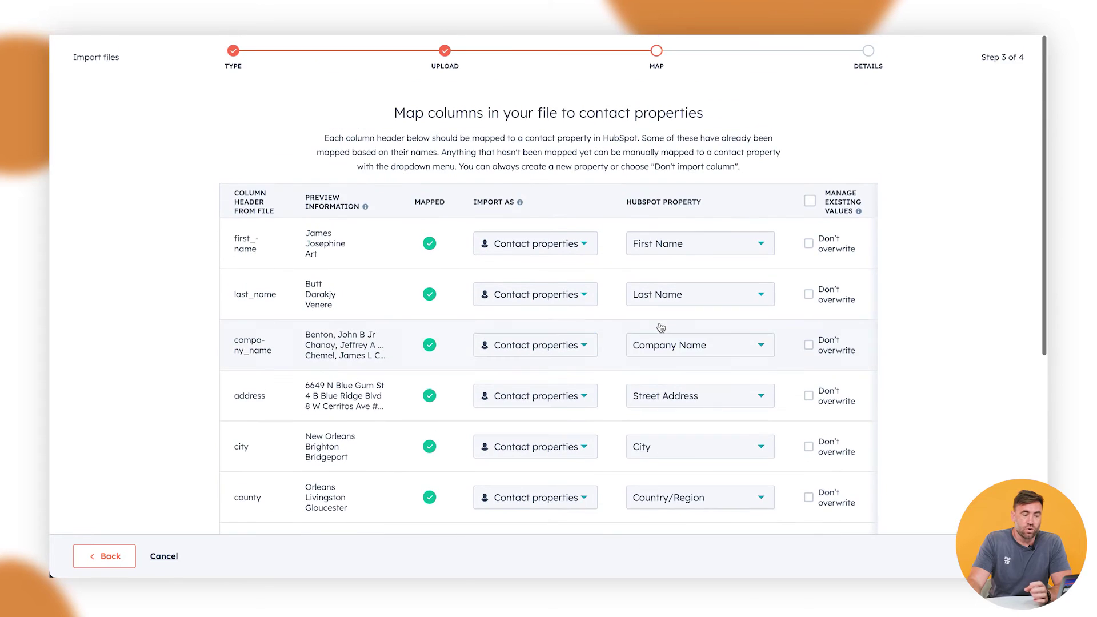
scroll(661, 327, down, 5)
click(983, 556)
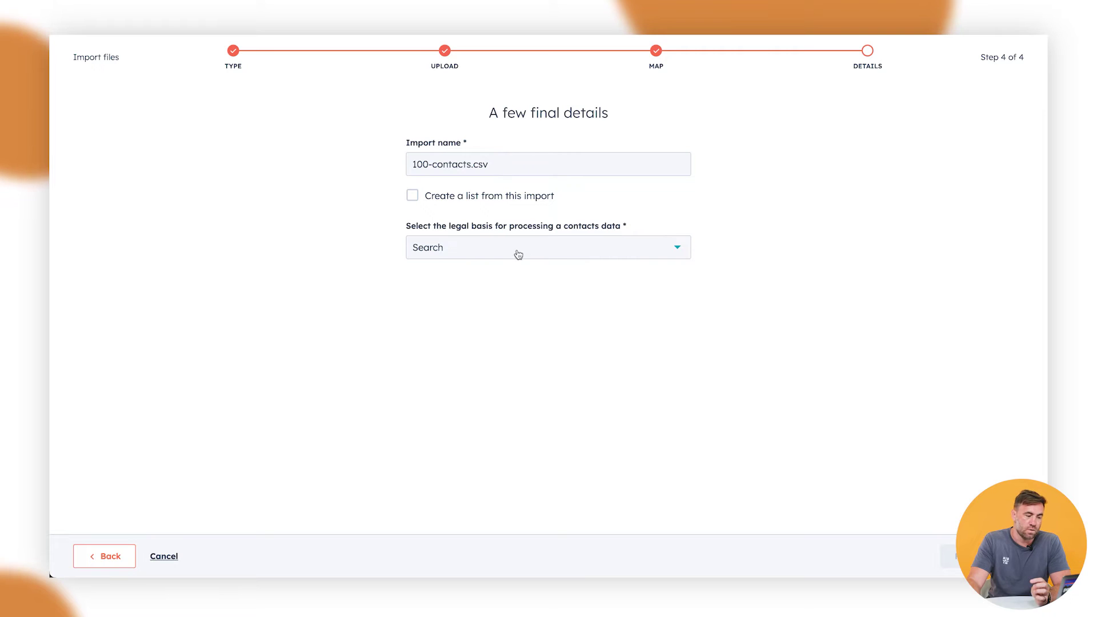
Set the legal basis to 'Legitimate interest - existing customer' for the 100-contacts.csv import
click(595, 248)
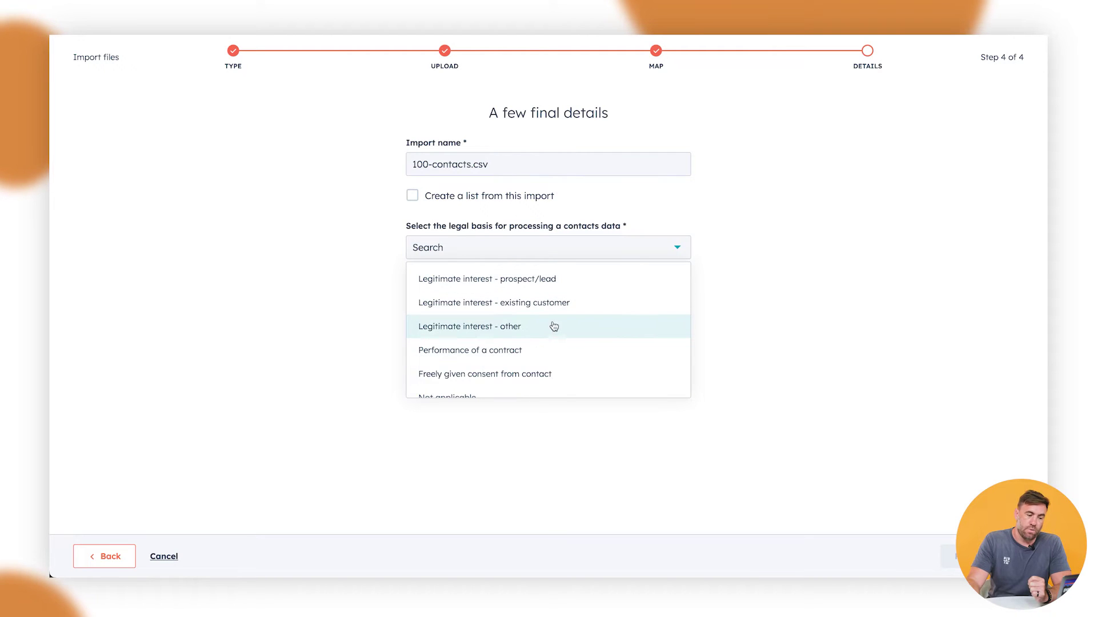
click(505, 306)
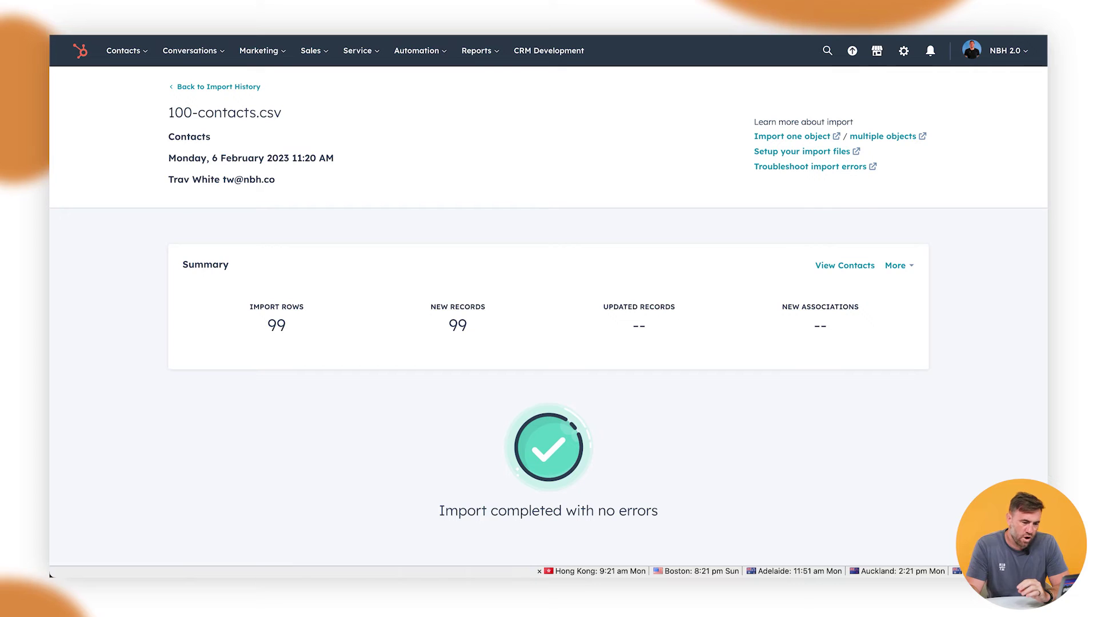
Return to Contacts > Contacts and review the imported contacts with lifecycle stage Lead
click(133, 55)
click(131, 87)
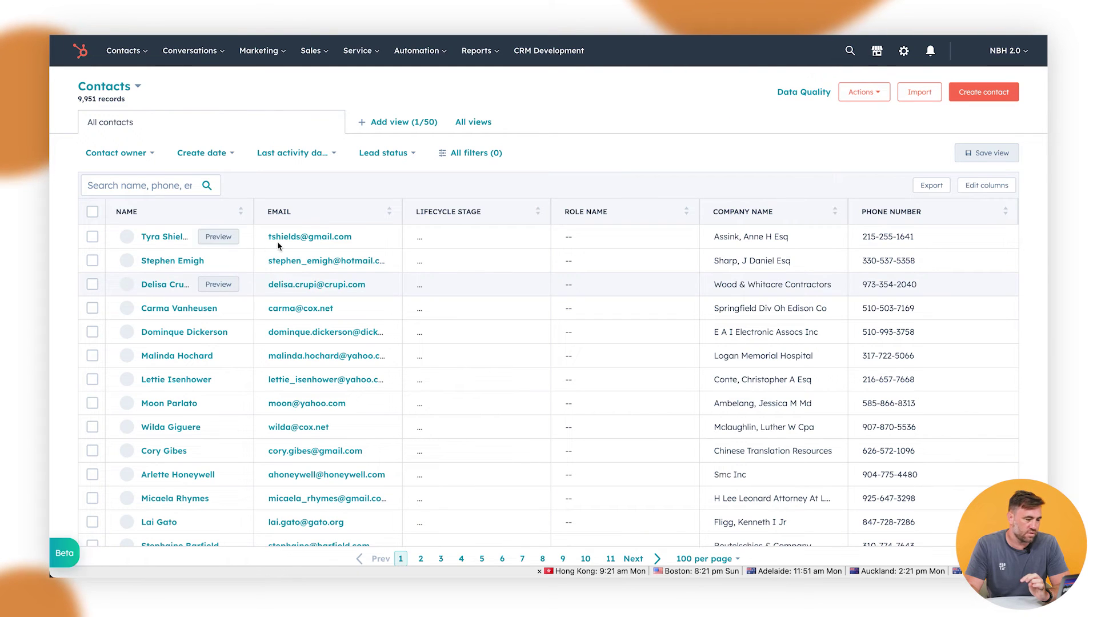
scroll(245, 278, down, 1)
scroll(243, 285, down, 5)
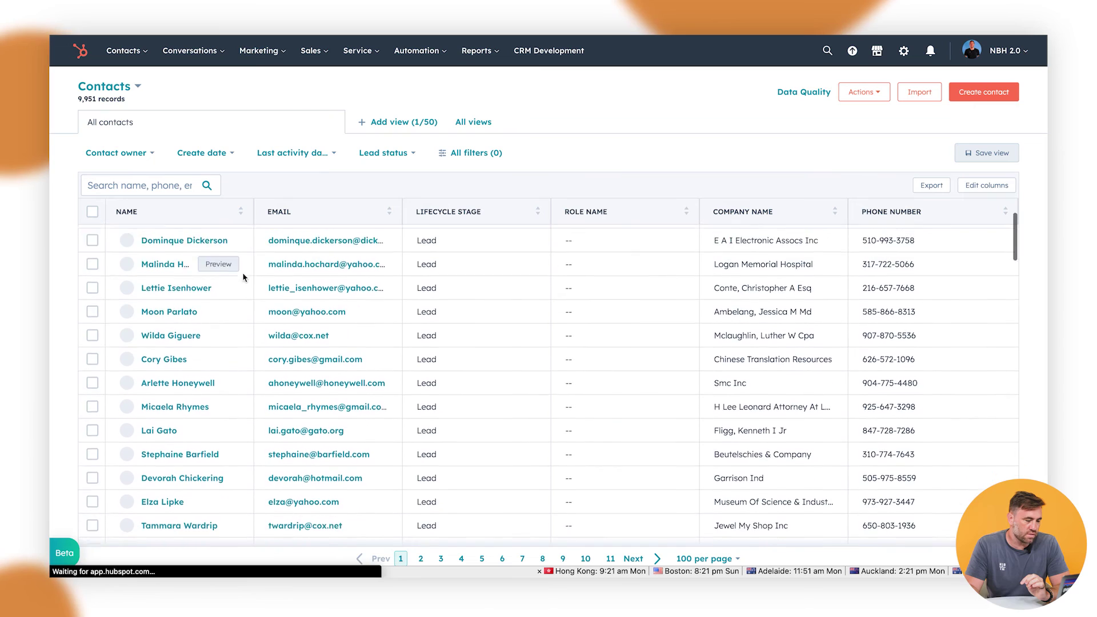
scroll(240, 316, up, 5)
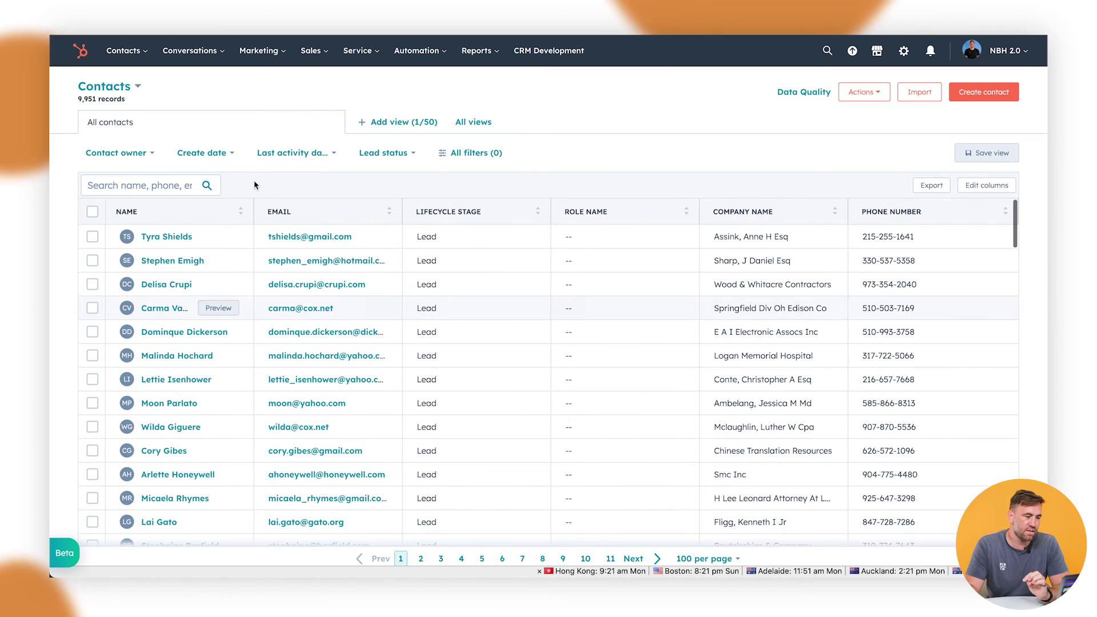
Bring up the 100-contacts Excel sheet showing the Deal Name, amount, Pipeline and Stage columns
key(super+Tab)
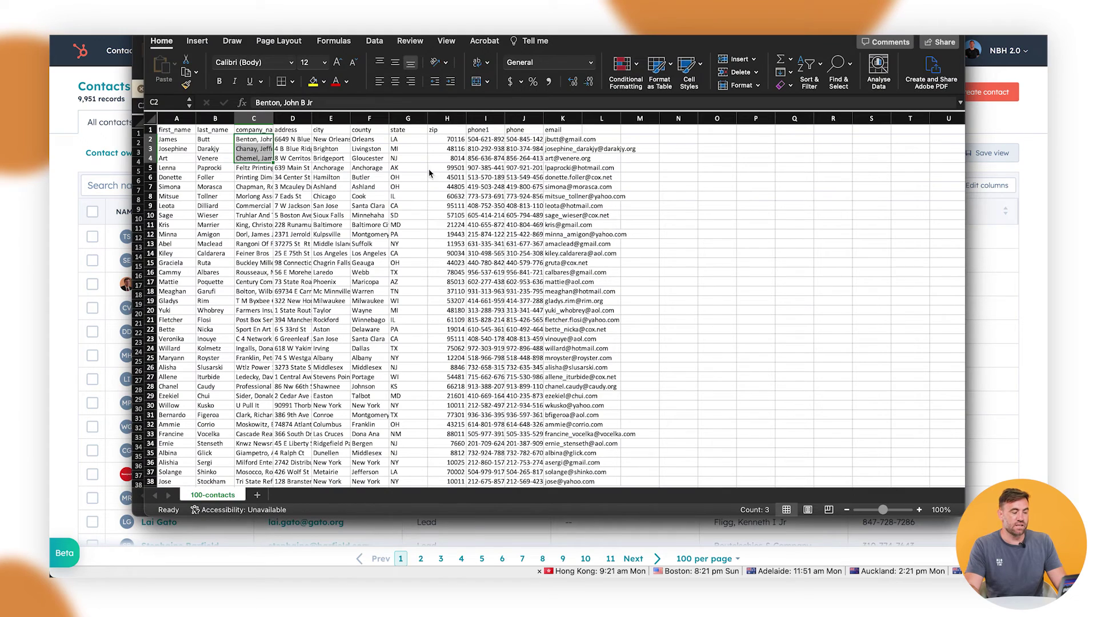
key(super+Tab)
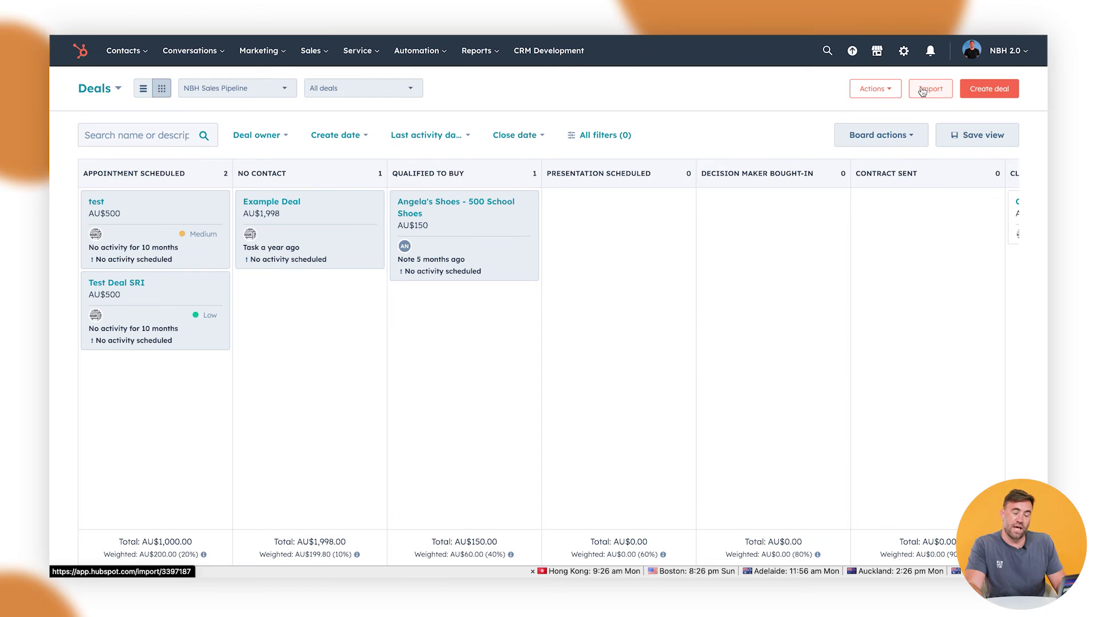
key(super+Tab)
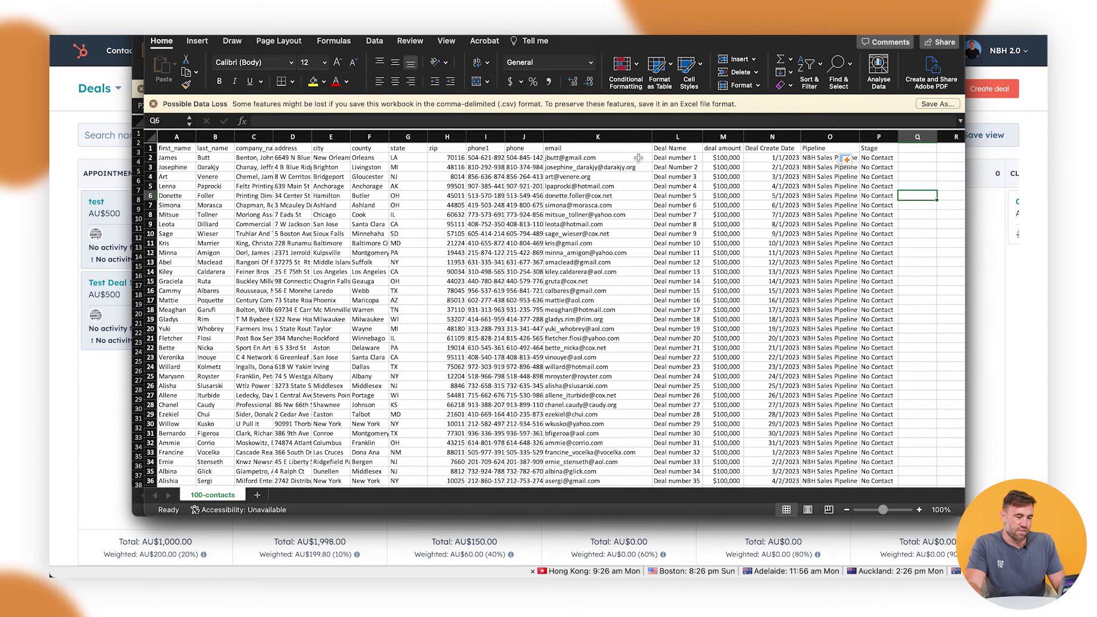
drag(660, 160, 678, 258)
click(709, 239)
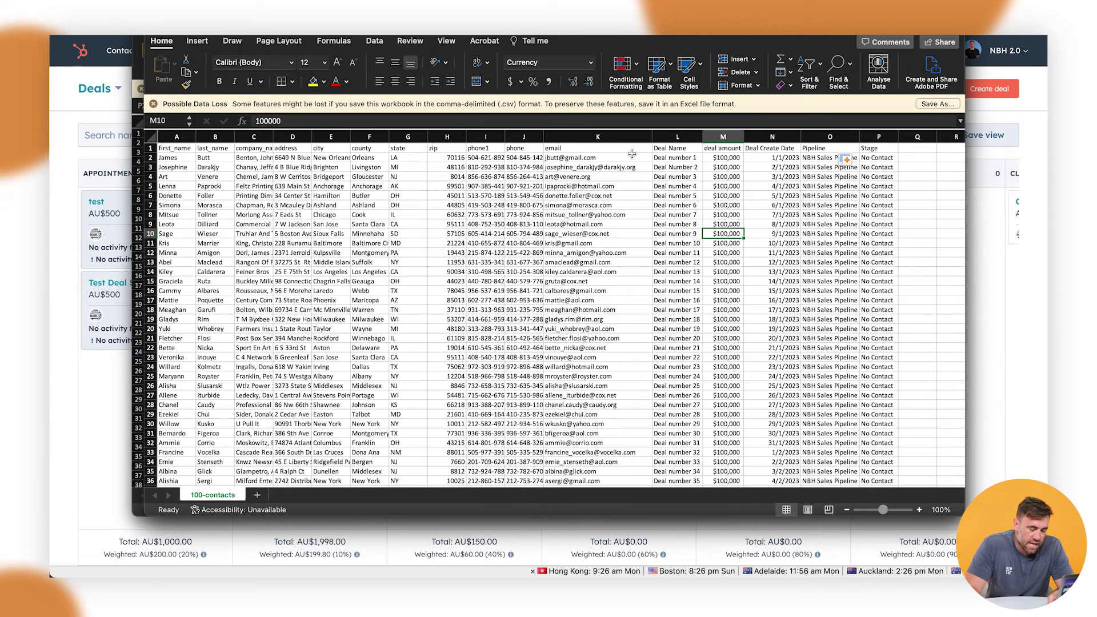
click(709, 149)
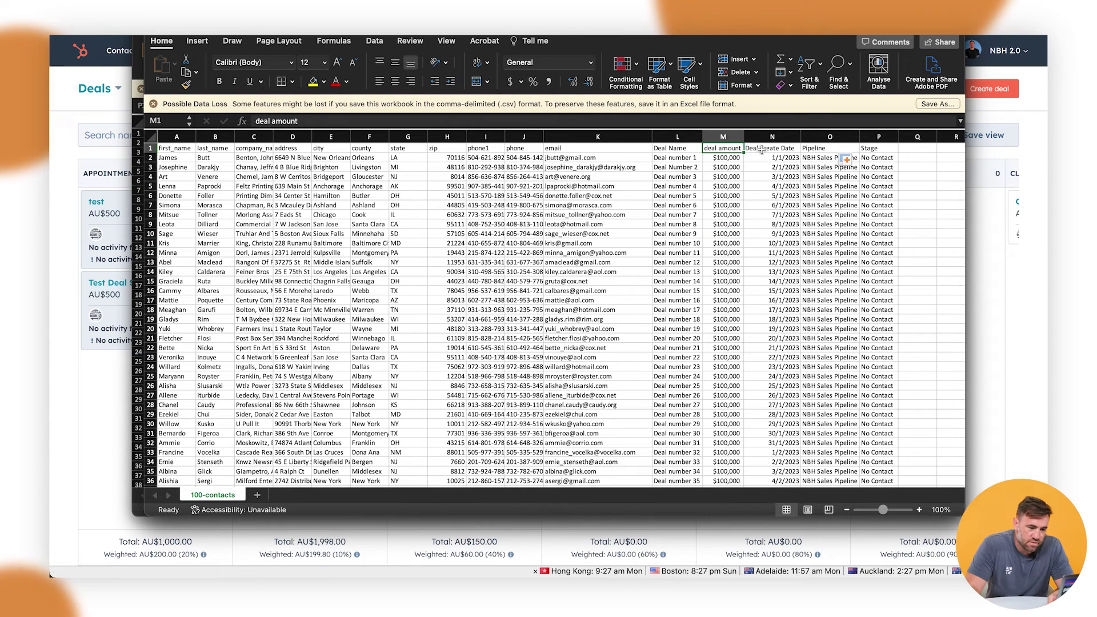
drag(782, 167, 784, 233)
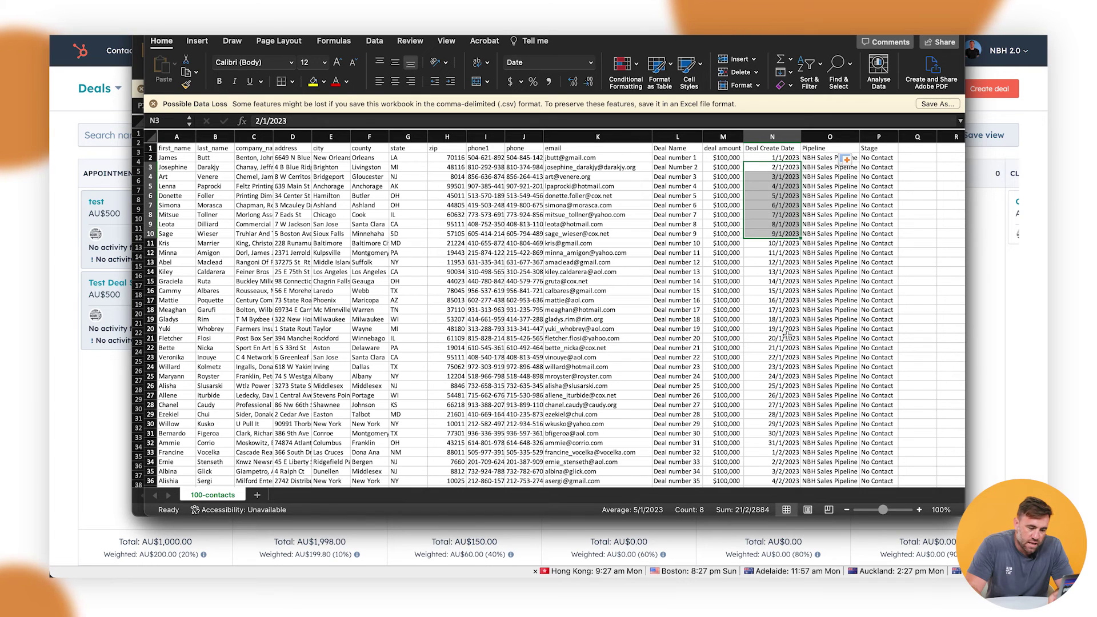
click(825, 147)
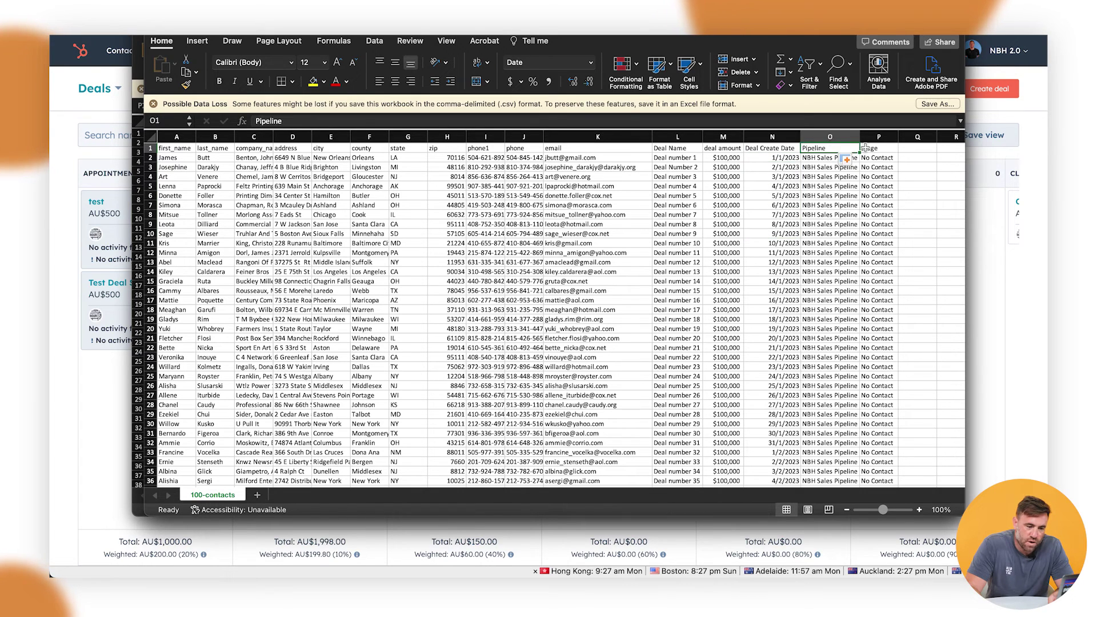
click(864, 147)
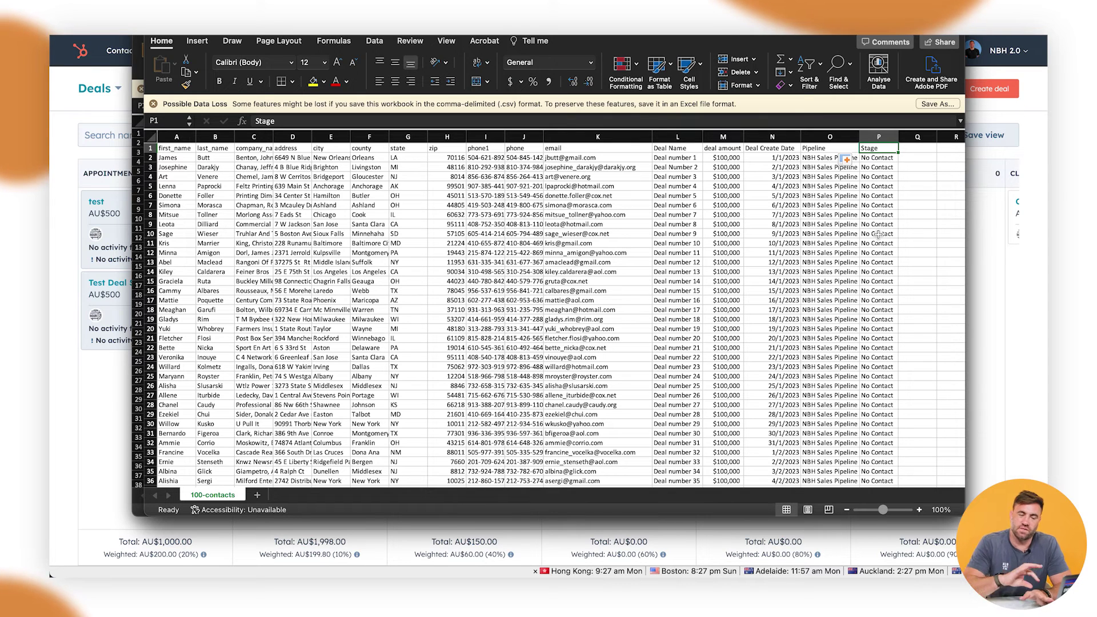
Start a new one-file, multiple-objects import from the HubSpot imports page
click(60, 362)
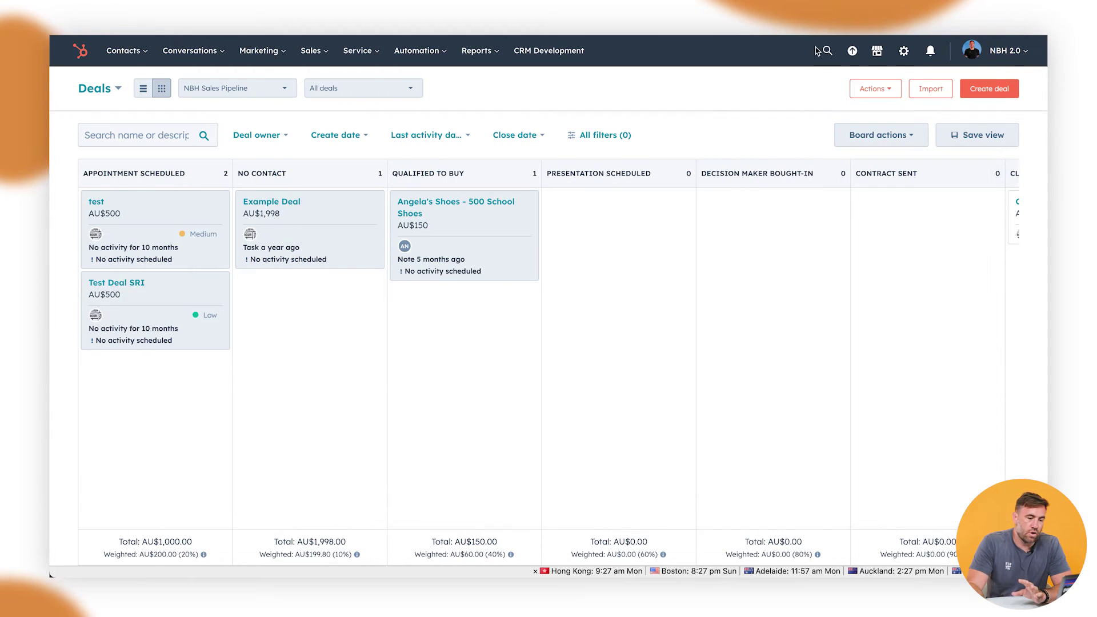
click(932, 91)
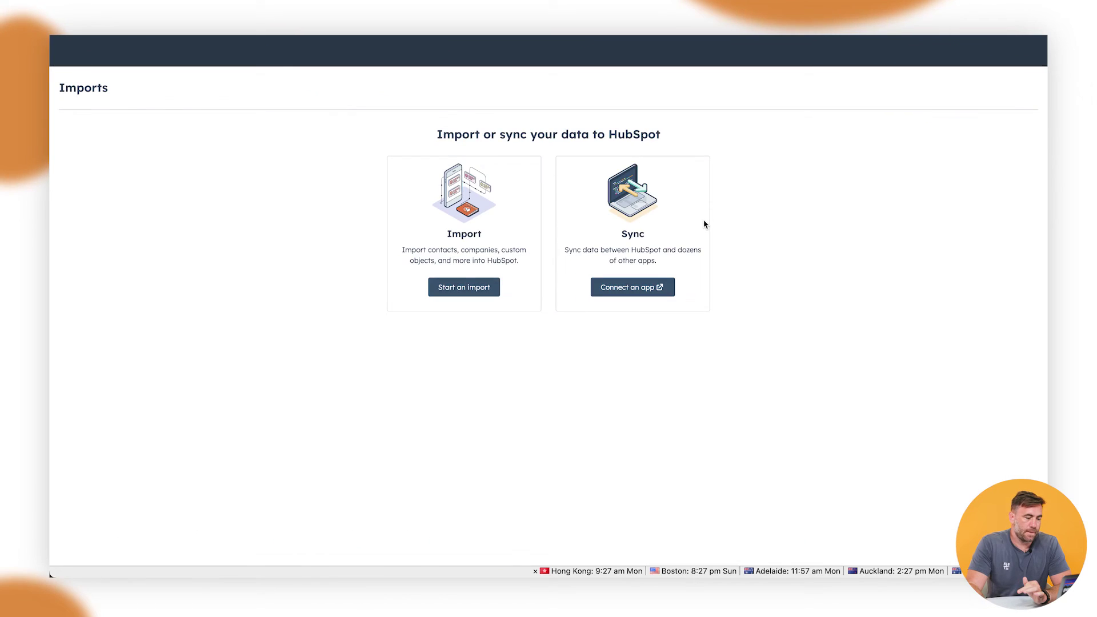
click(475, 294)
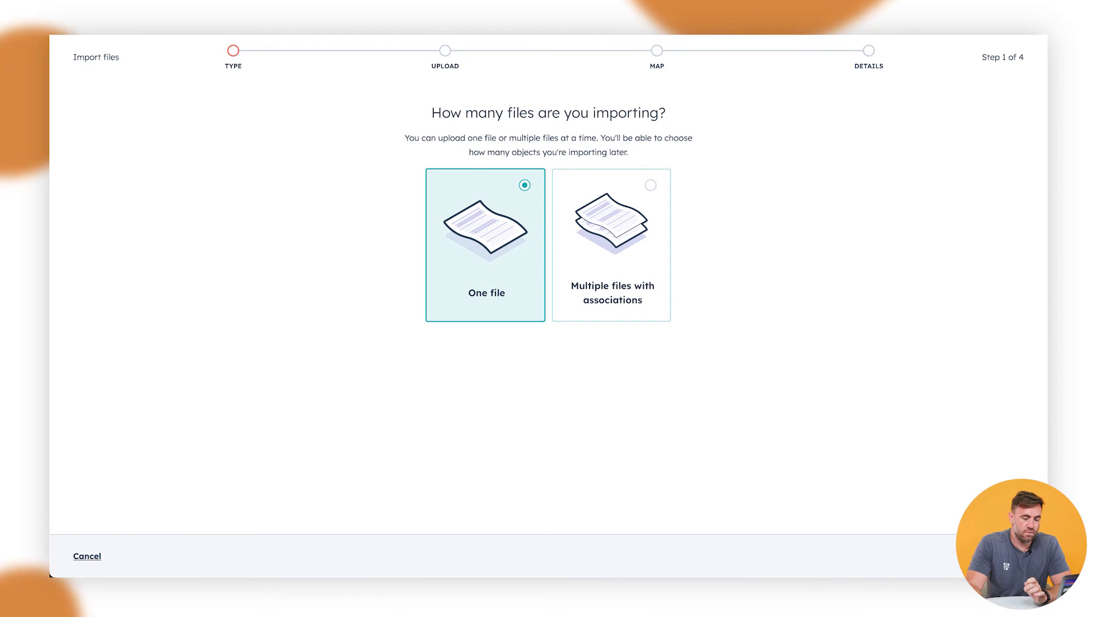
click(1003, 556)
click(643, 286)
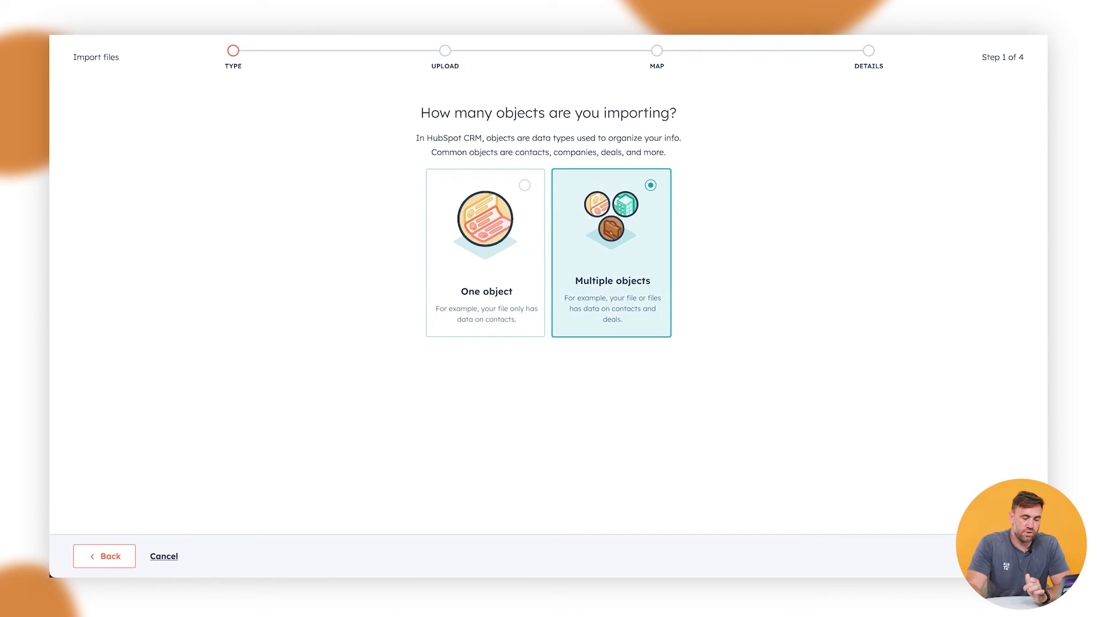
click(1003, 556)
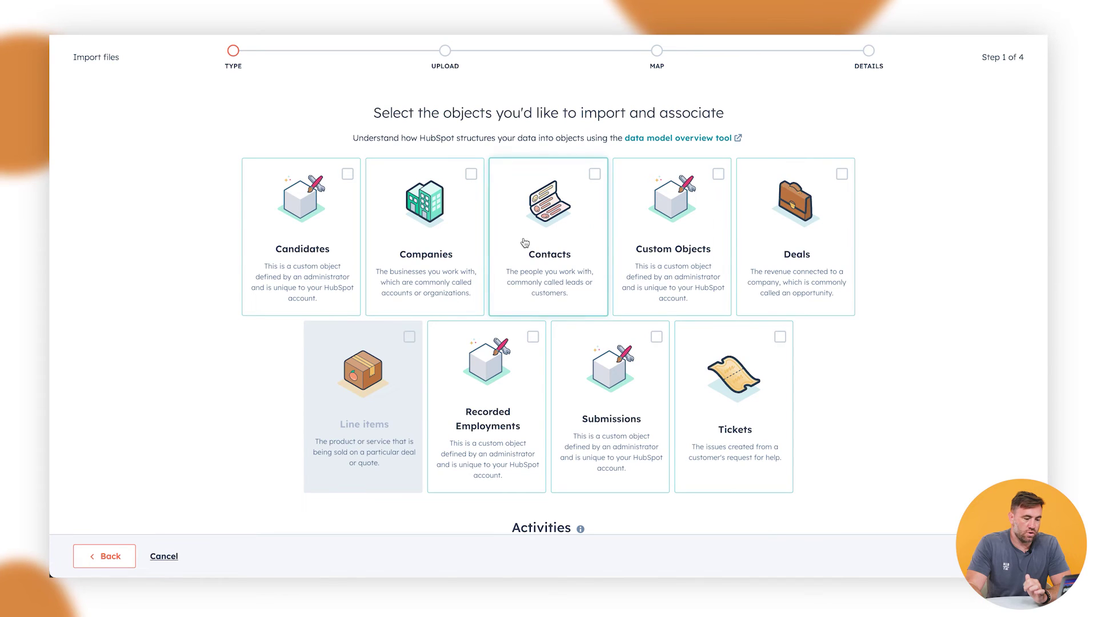
Choose Contacts and Deals as the import objects and upload 100-contacts.csv
click(525, 243)
click(768, 263)
click(1003, 556)
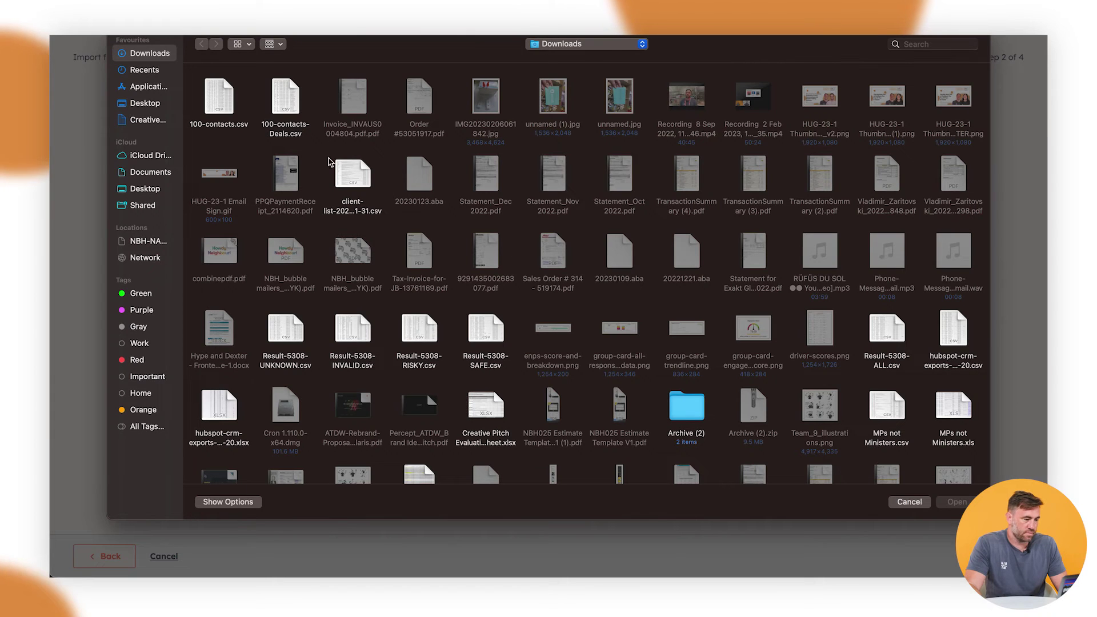
double_click(219, 97)
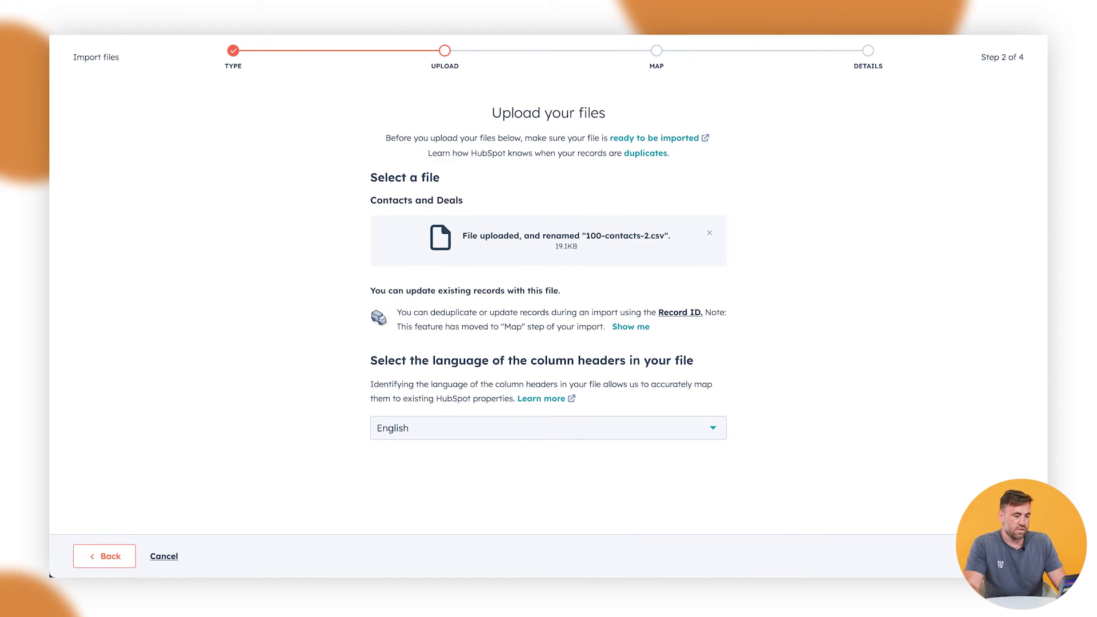
Map the phone column to the contact property Mobile Phone Number
click(1006, 557)
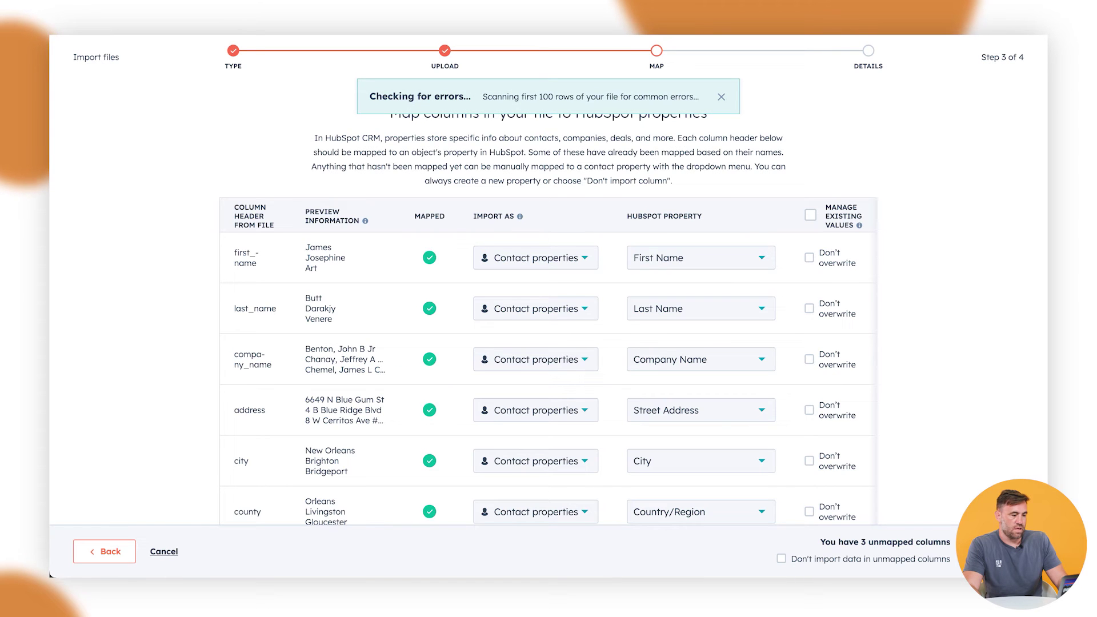
scroll(670, 372, down, 7)
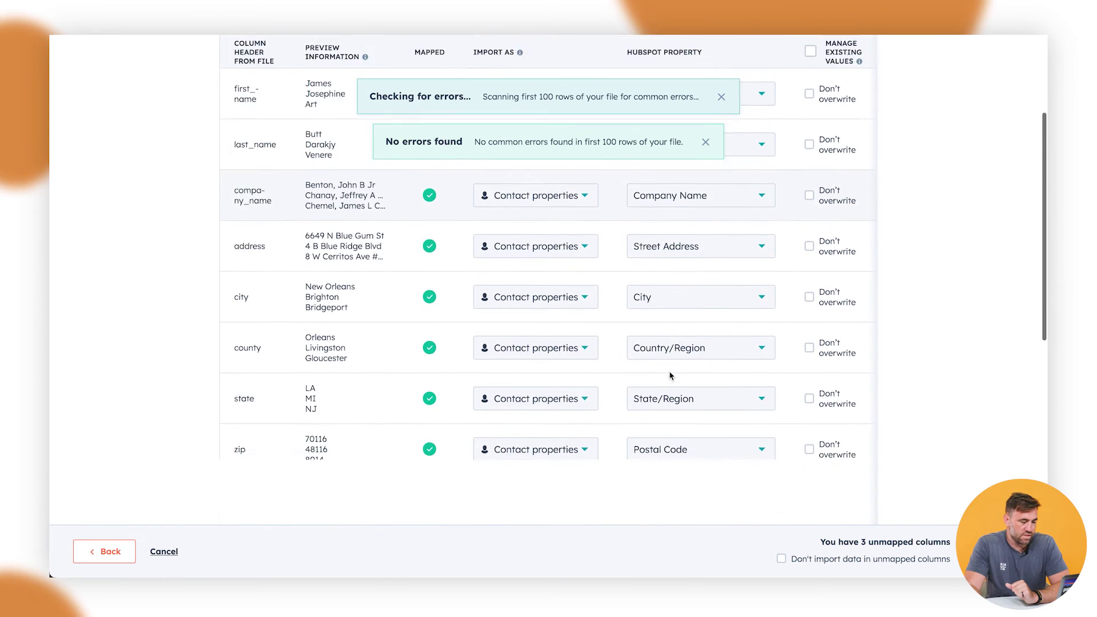
scroll(671, 376, up, 7)
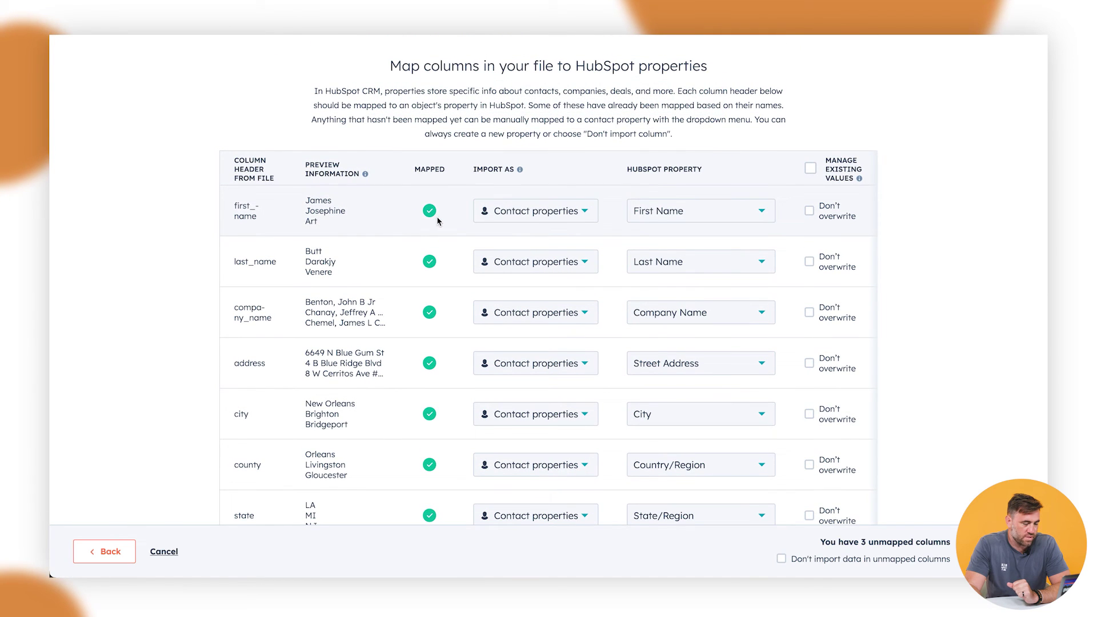
scroll(443, 228, down, 6)
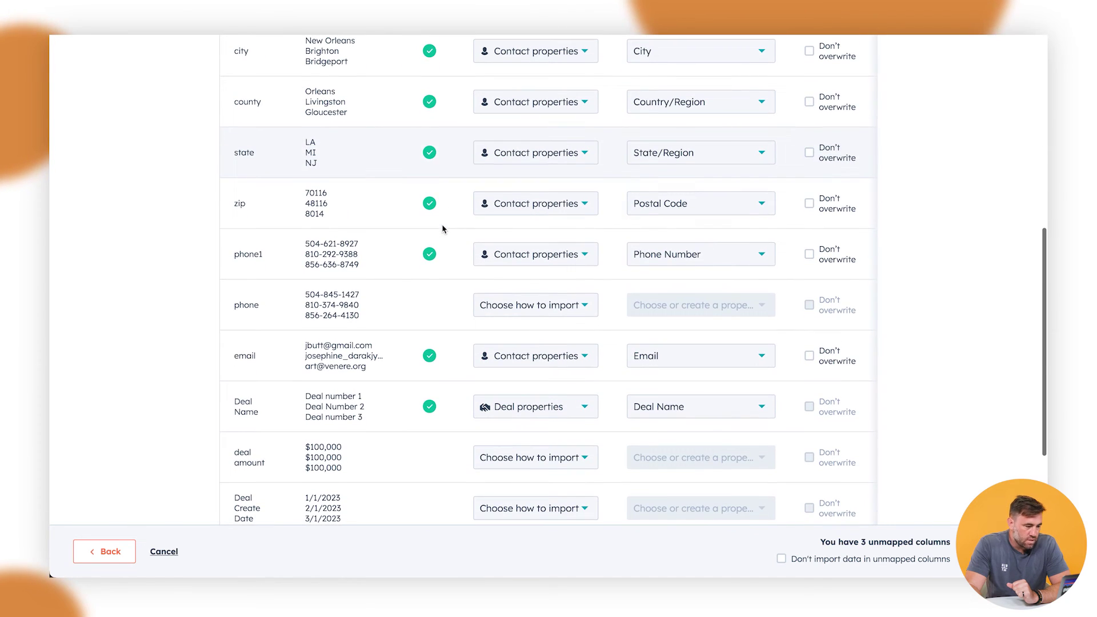
click(584, 313)
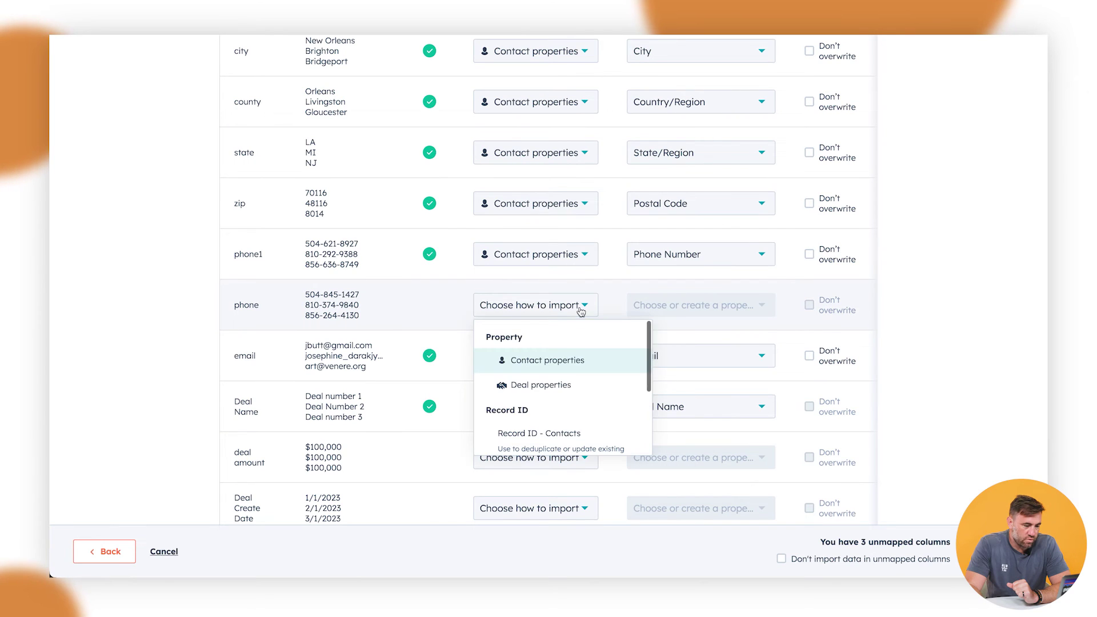
click(548, 360)
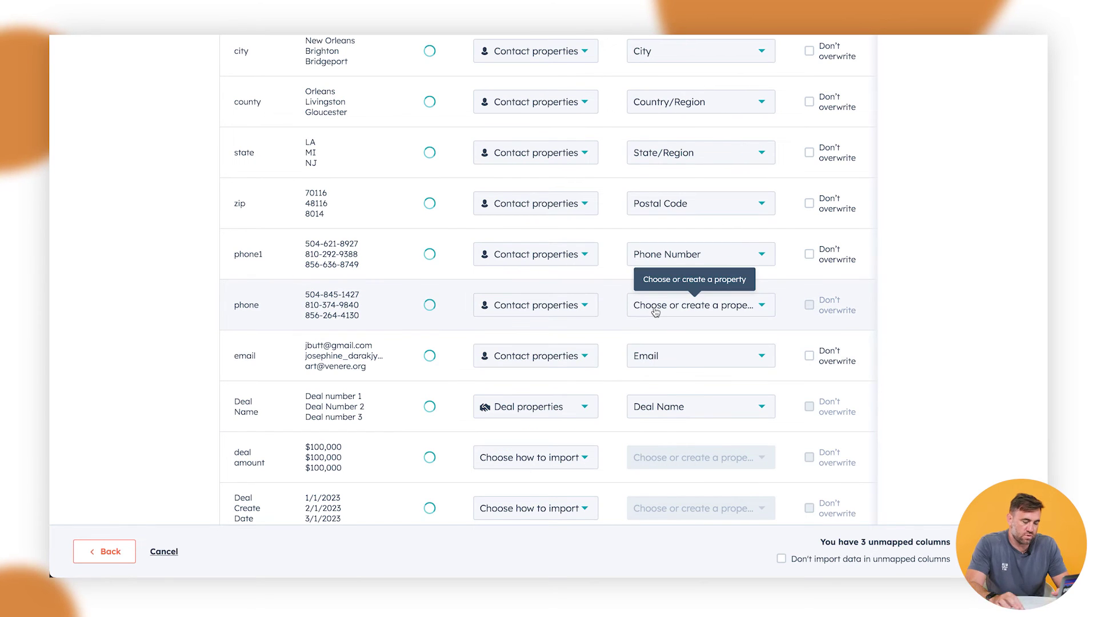
click(695, 305)
text(mobile)
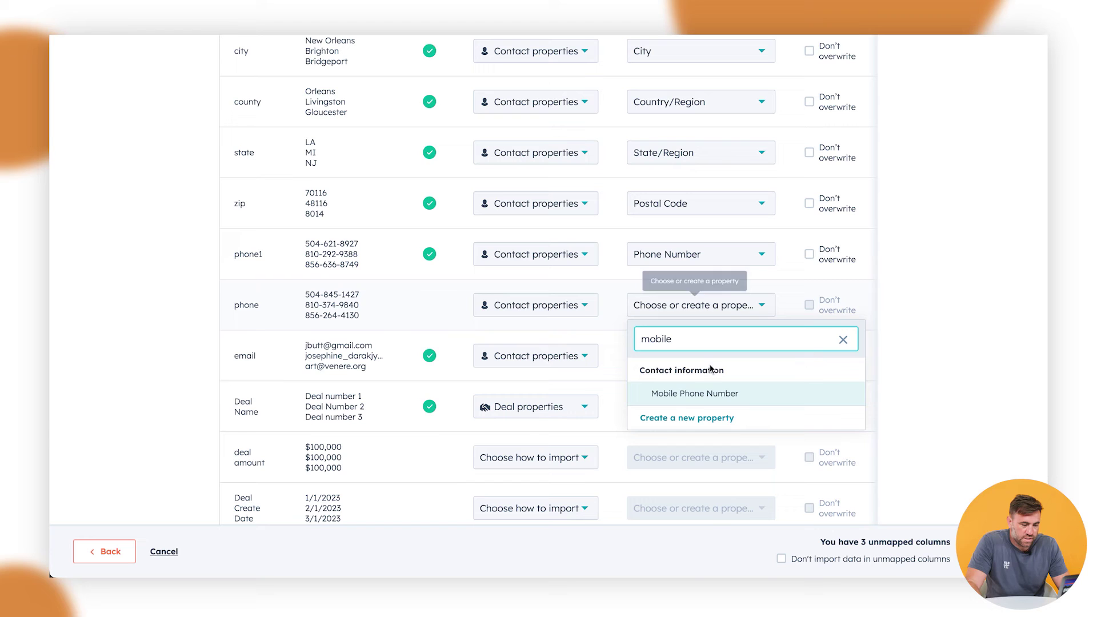
click(698, 393)
Map the deal amount column to the deal property Amount
scroll(537, 378, down, 1)
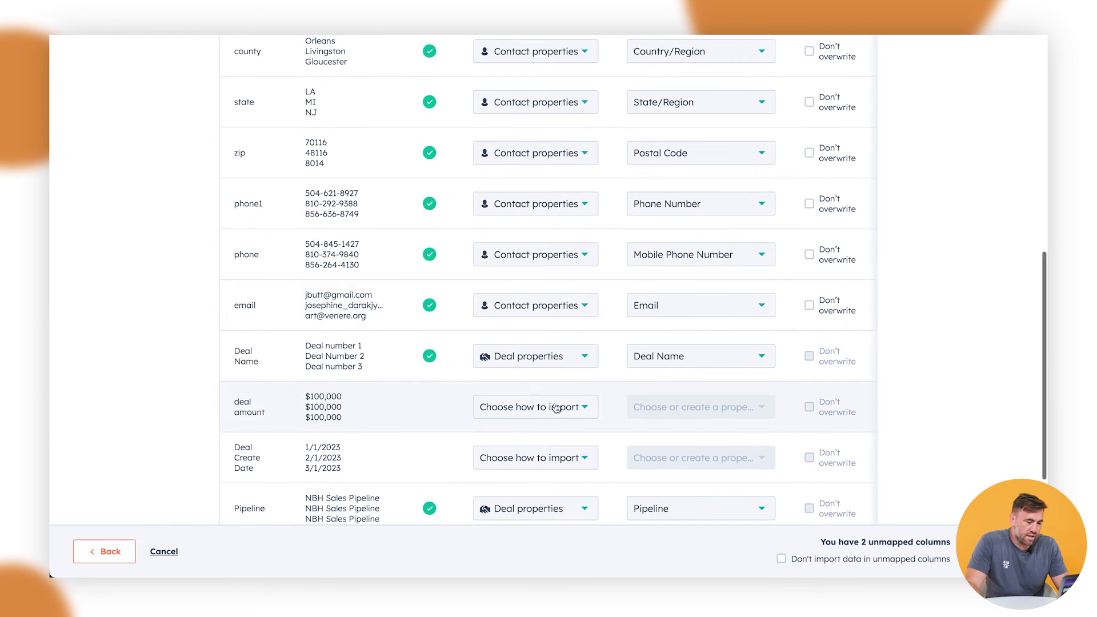
click(528, 407)
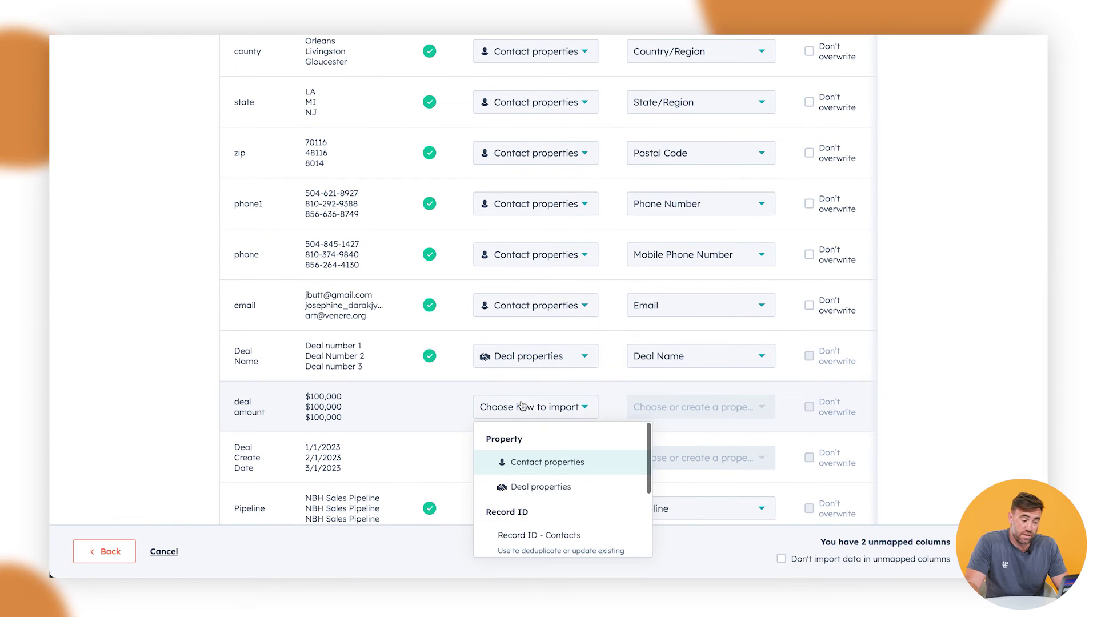
click(543, 487)
click(656, 408)
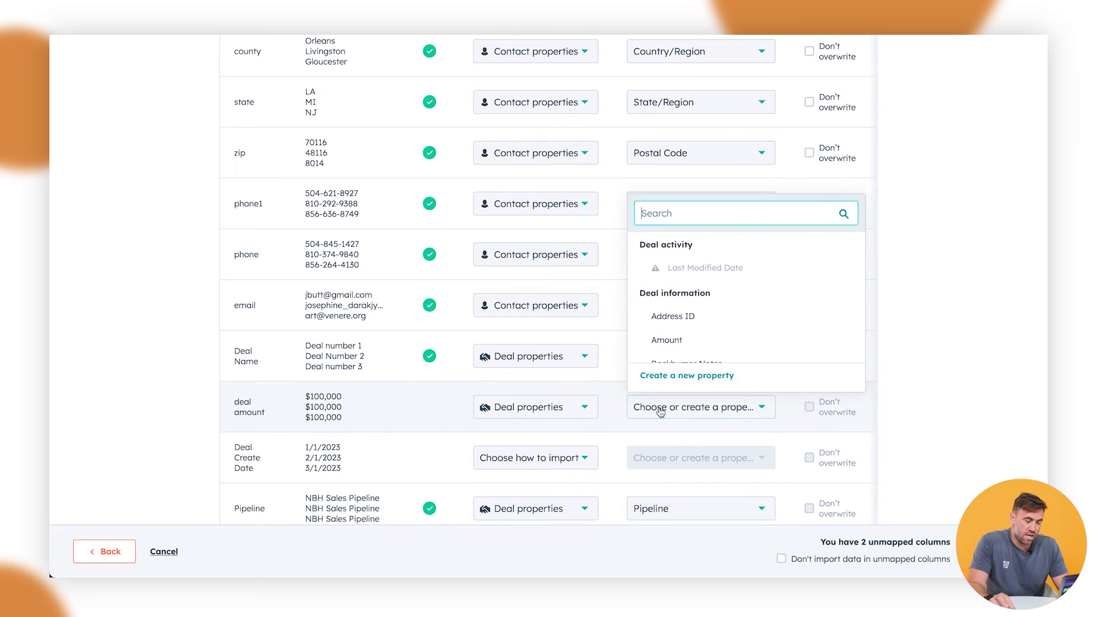
text(amount)
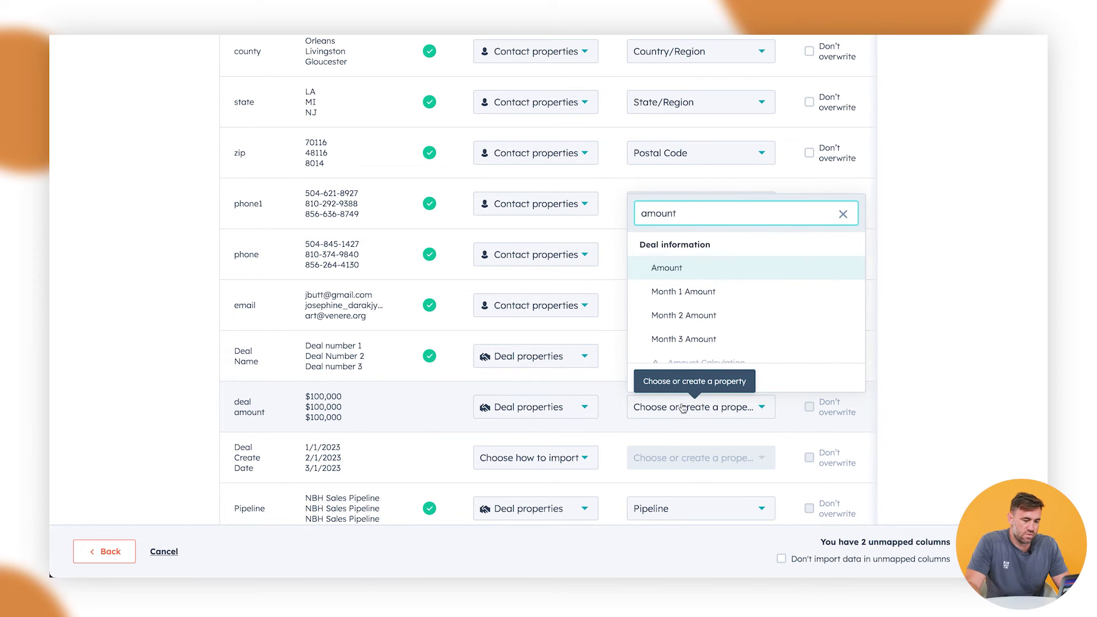
click(698, 269)
Set Deal Create Date to 'Don't import column' after its Create Date mapping shows a warning
scroll(566, 386, down, 1)
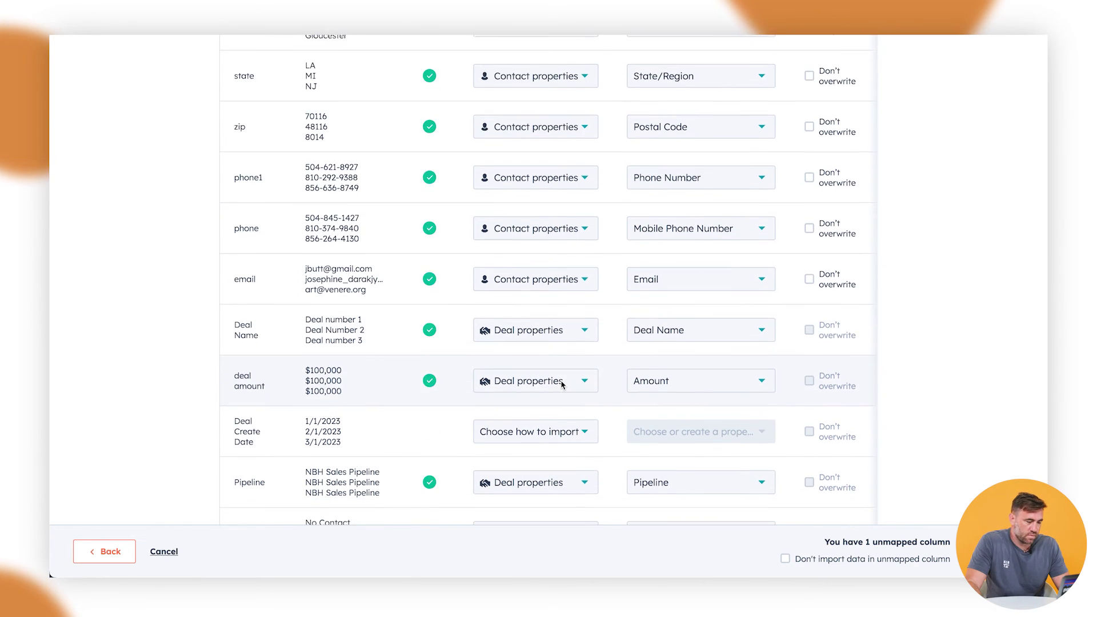
click(551, 433)
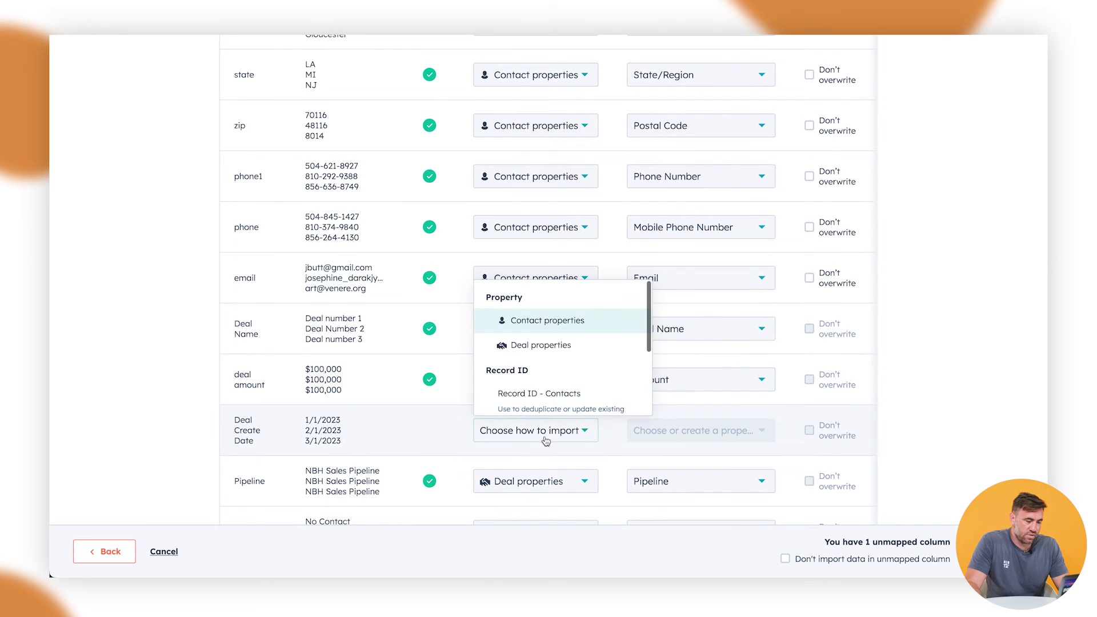
click(547, 350)
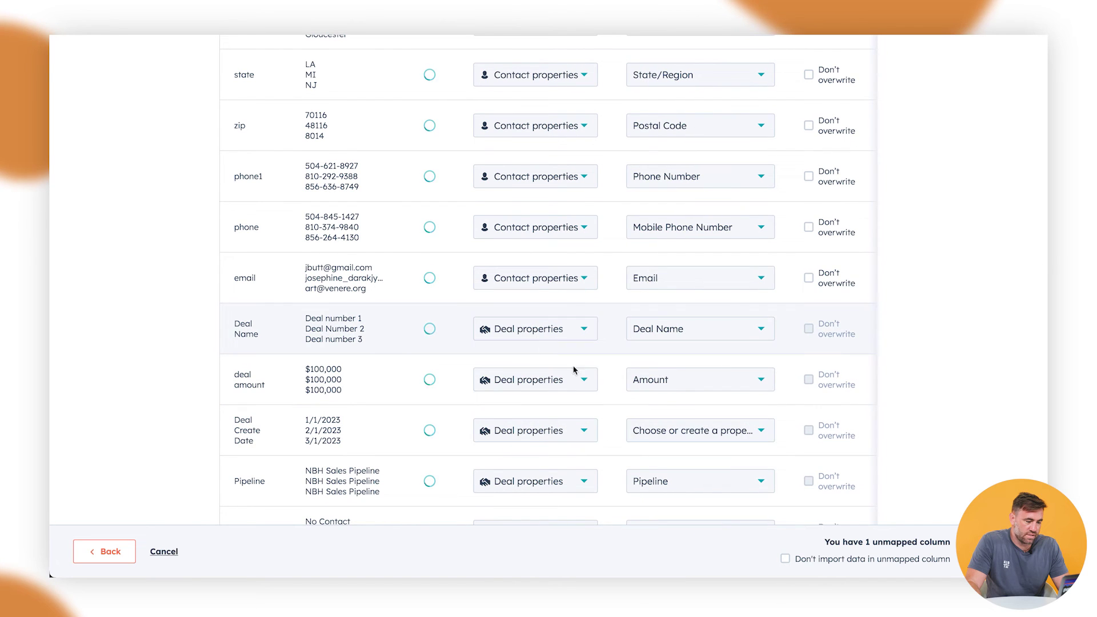
click(666, 437)
text(create)
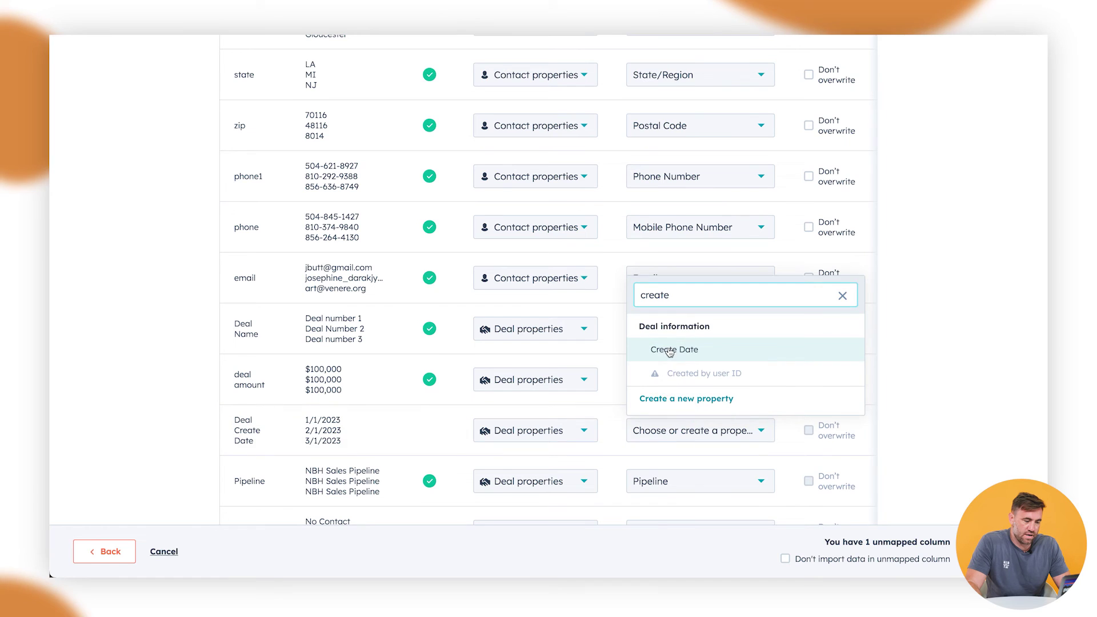
click(672, 348)
scroll(514, 382, down, 1)
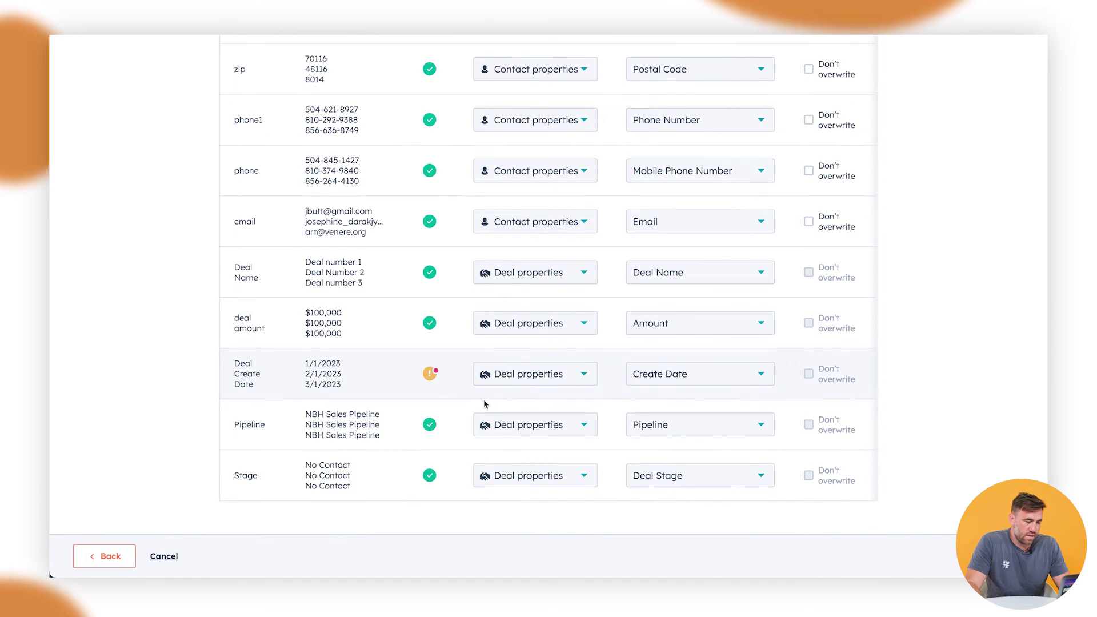
click(436, 378)
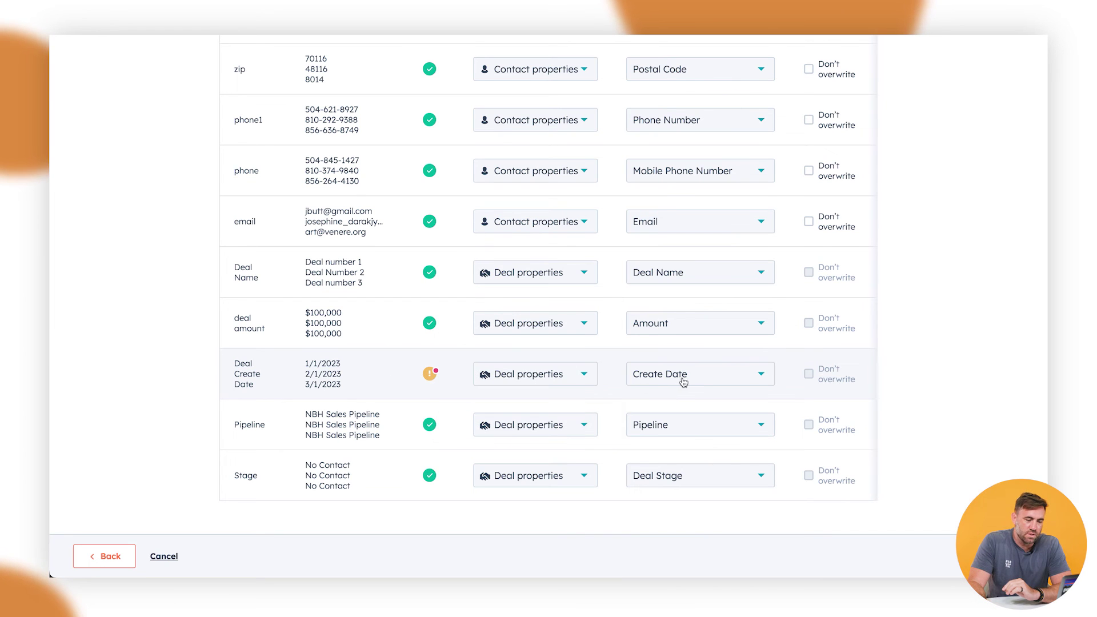
click(583, 376)
scroll(579, 465, down, 1)
scroll(579, 466, down, 2)
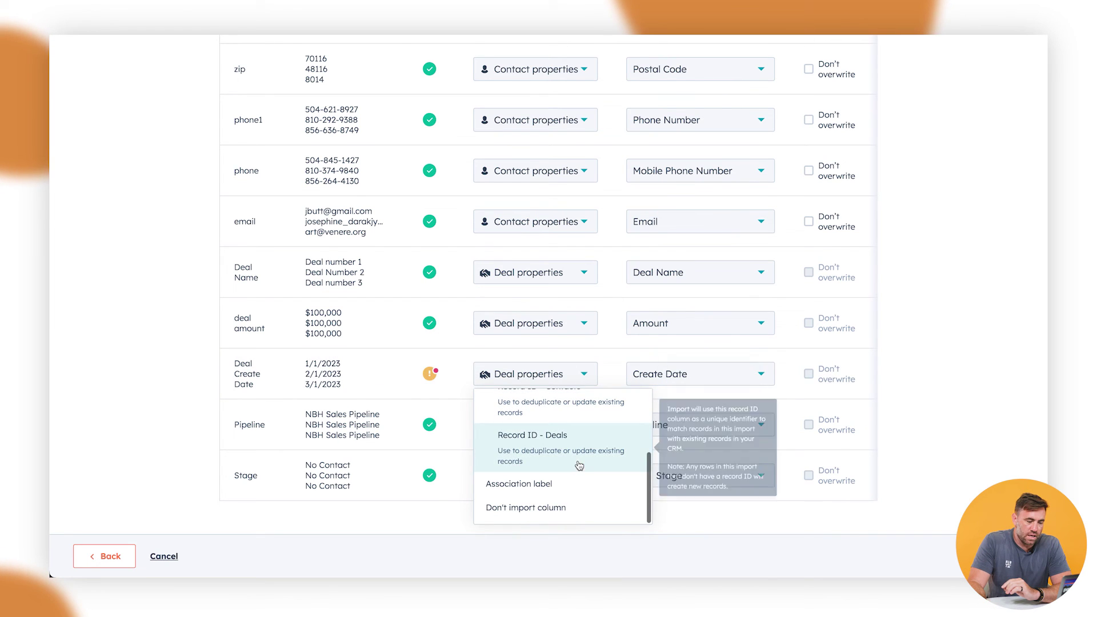
click(553, 508)
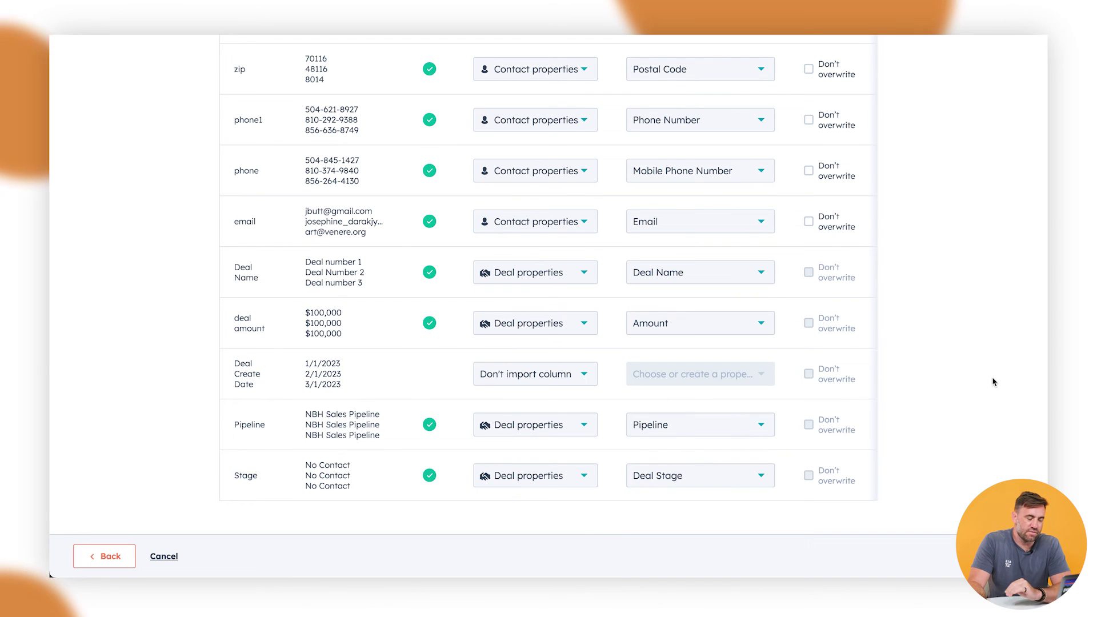
Set Number Format to Australia, legal basis to 'Legitimate interest - existing customer', and finish the import
click(989, 556)
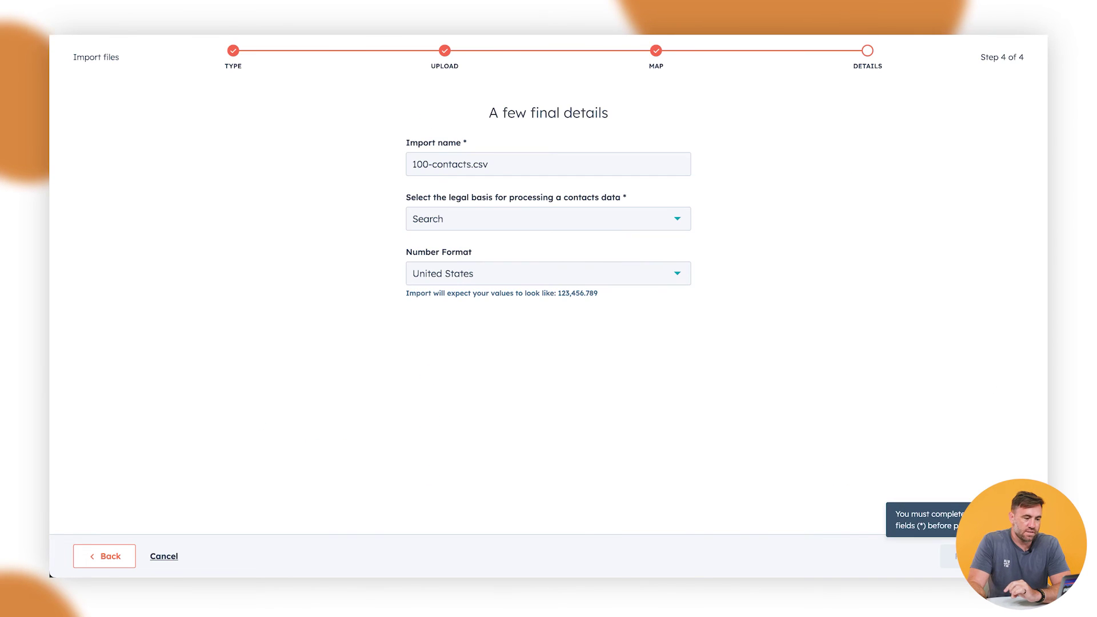
click(491, 273)
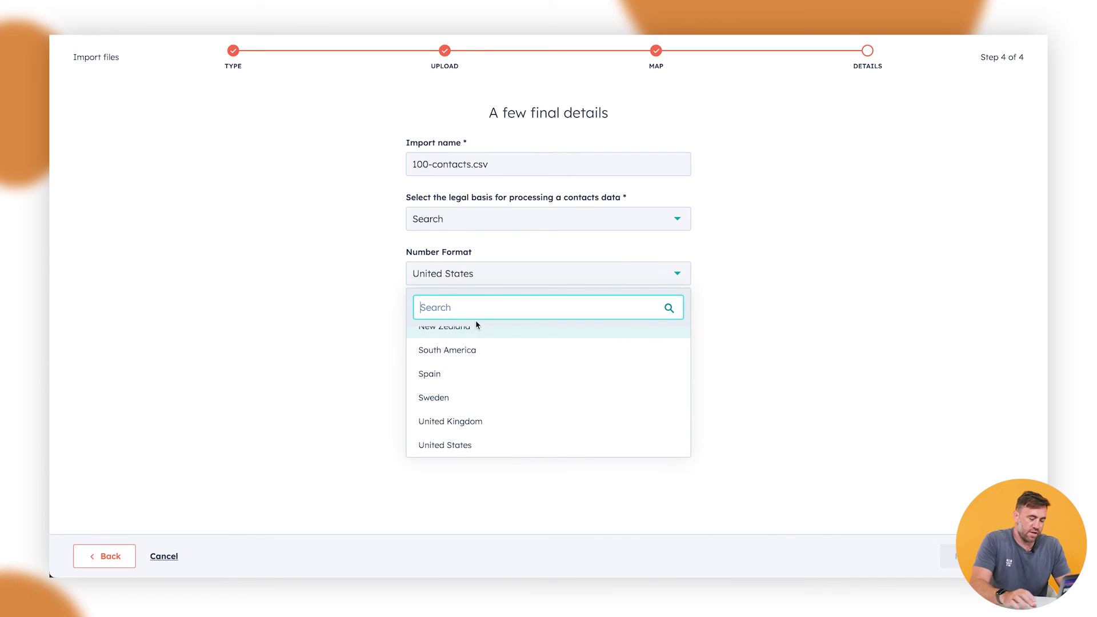
text(aus)
click(501, 340)
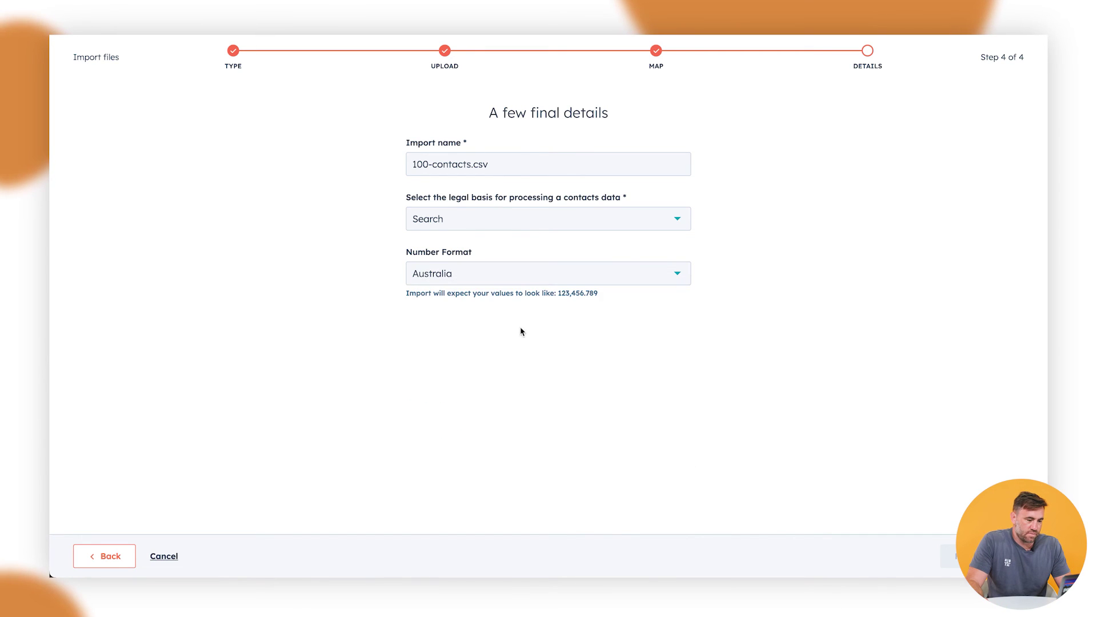
click(547, 231)
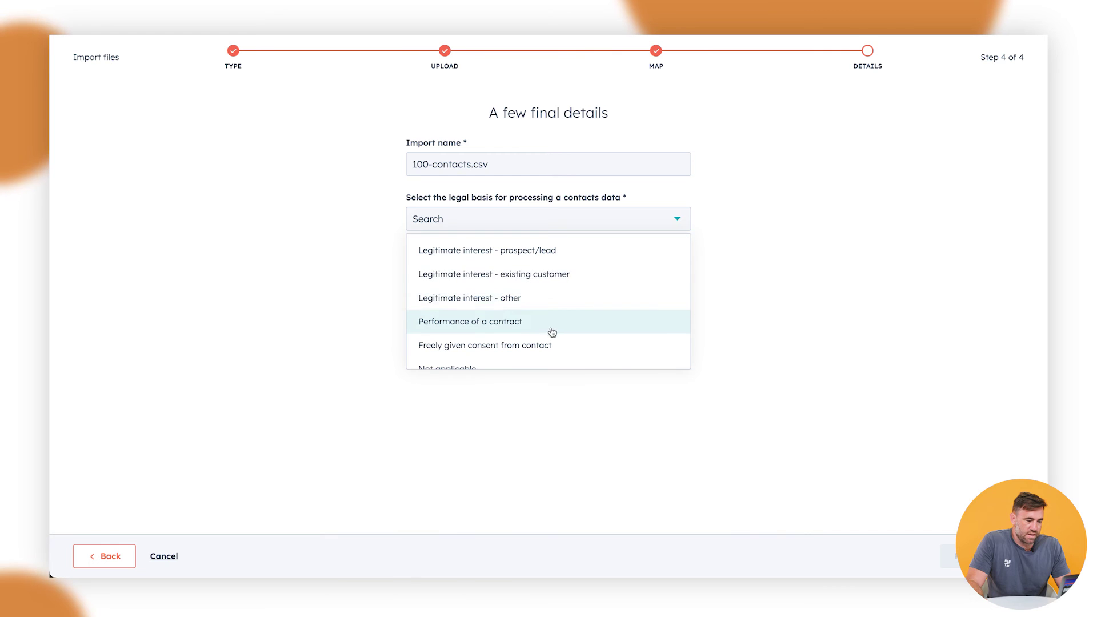
click(545, 280)
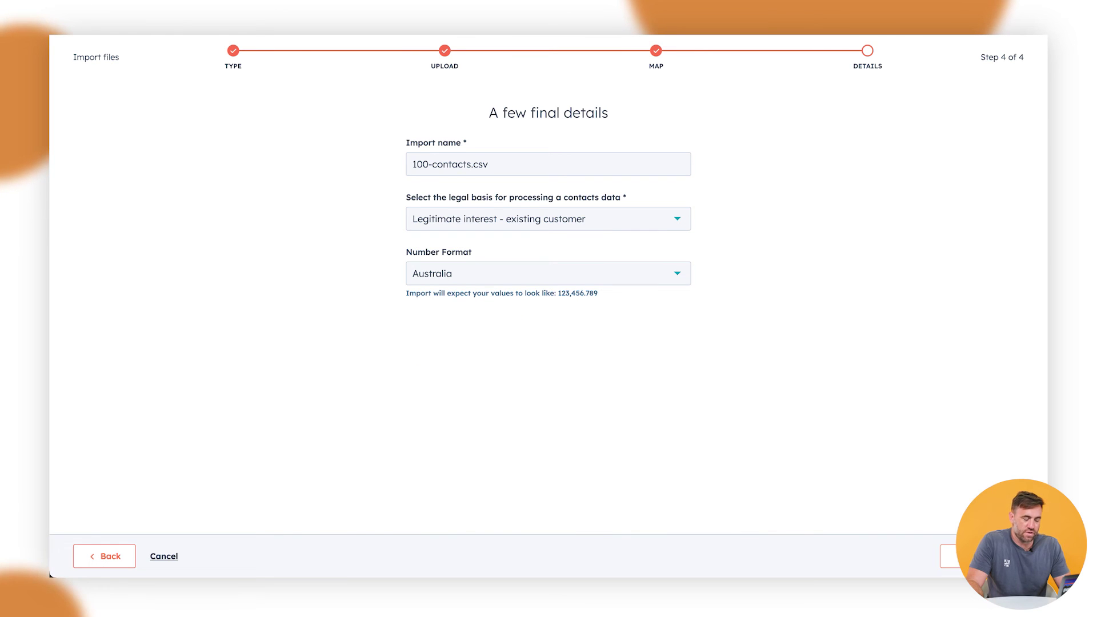
click(972, 556)
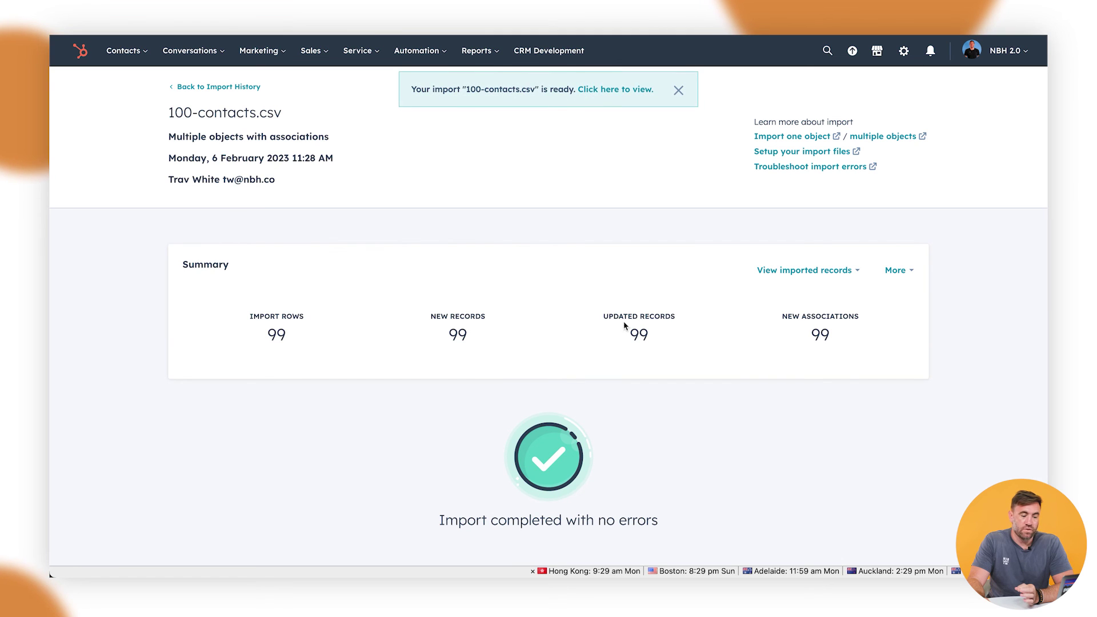
drag(632, 333, 657, 339)
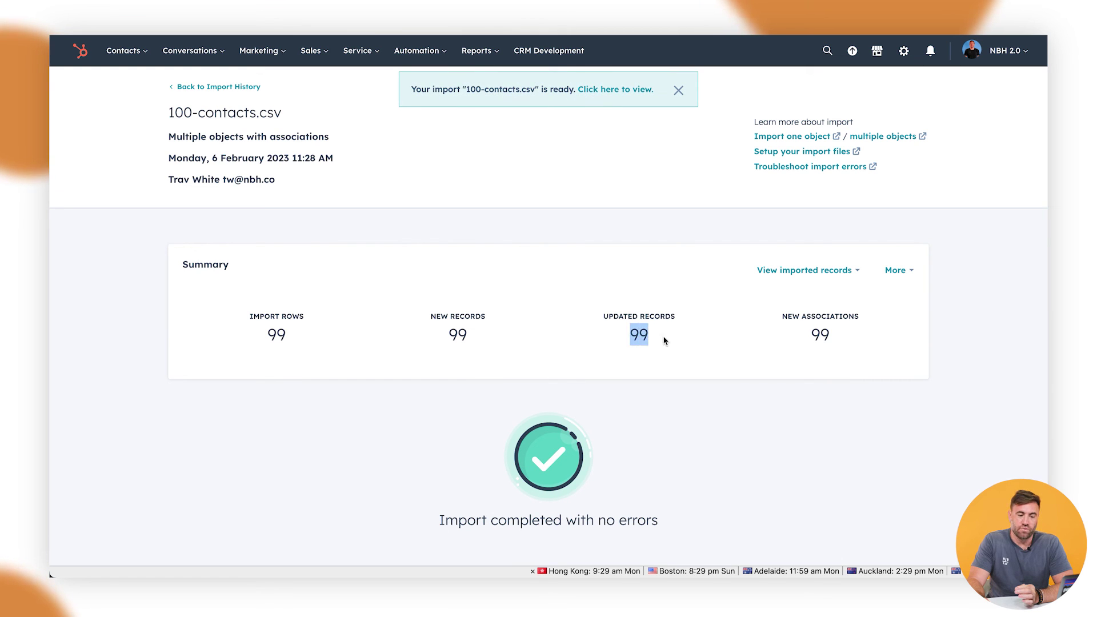
drag(790, 341, 834, 341)
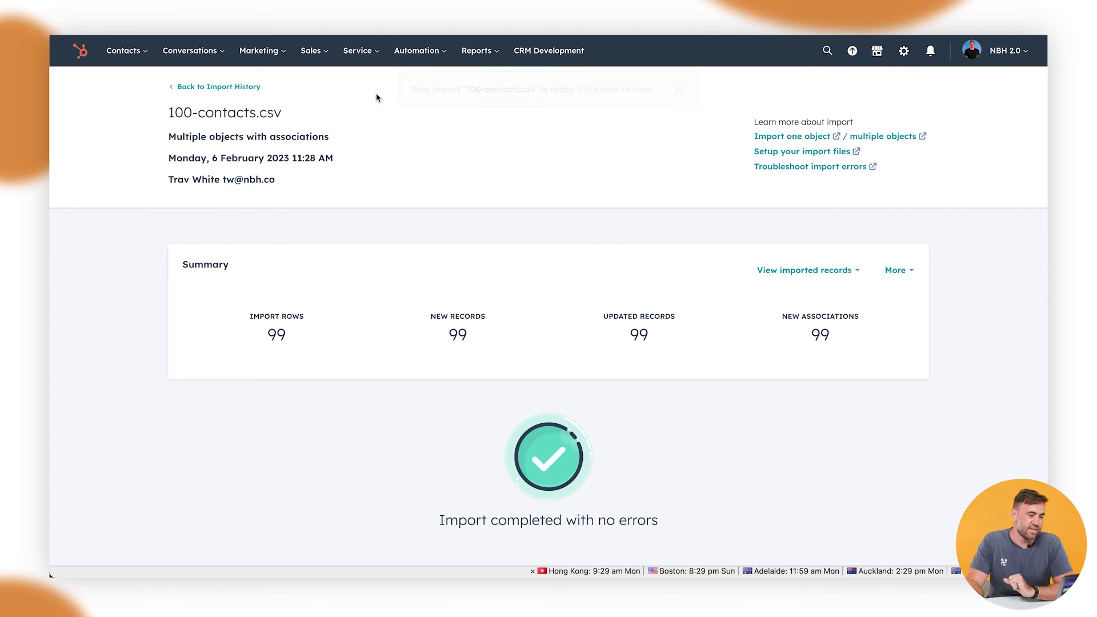
Go to the Sales > Deals board and scroll down the No Contact column
click(313, 51)
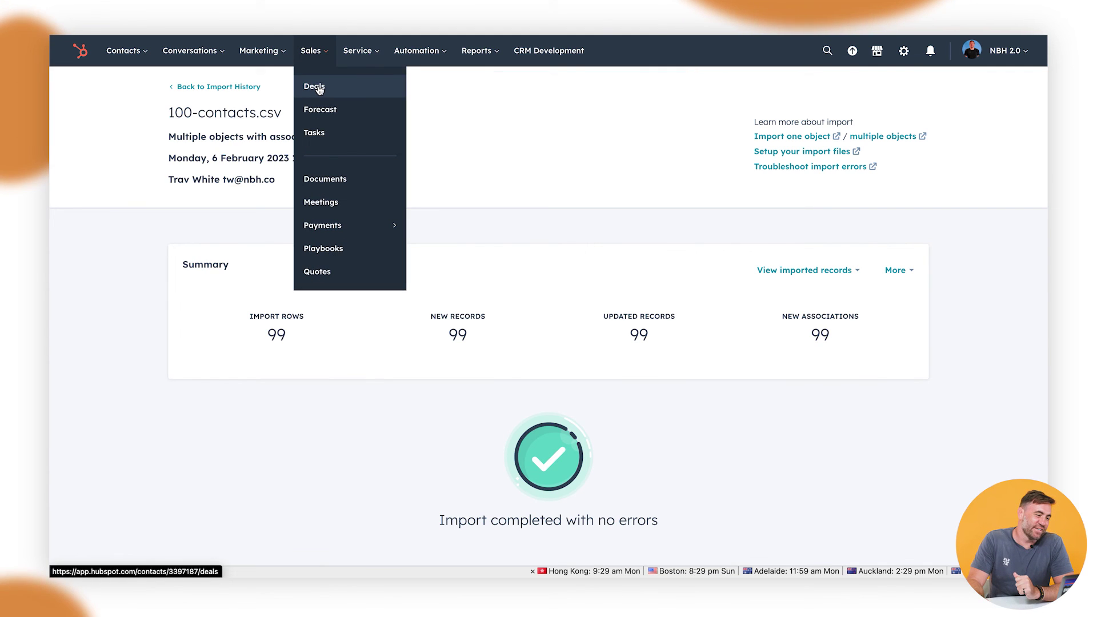
click(314, 86)
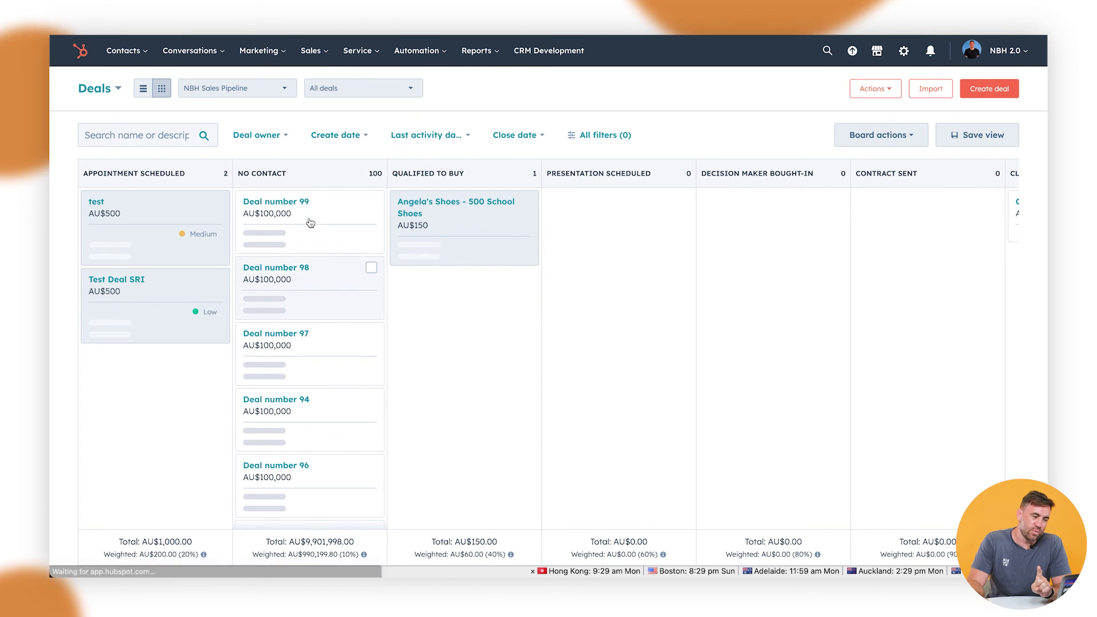
scroll(309, 219, down, 2)
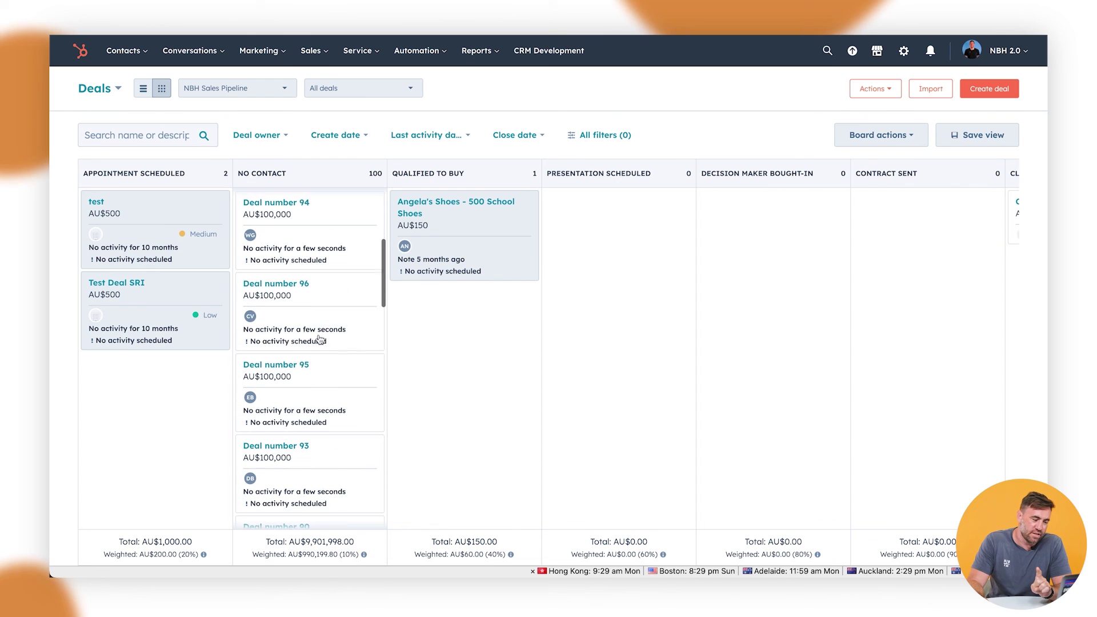